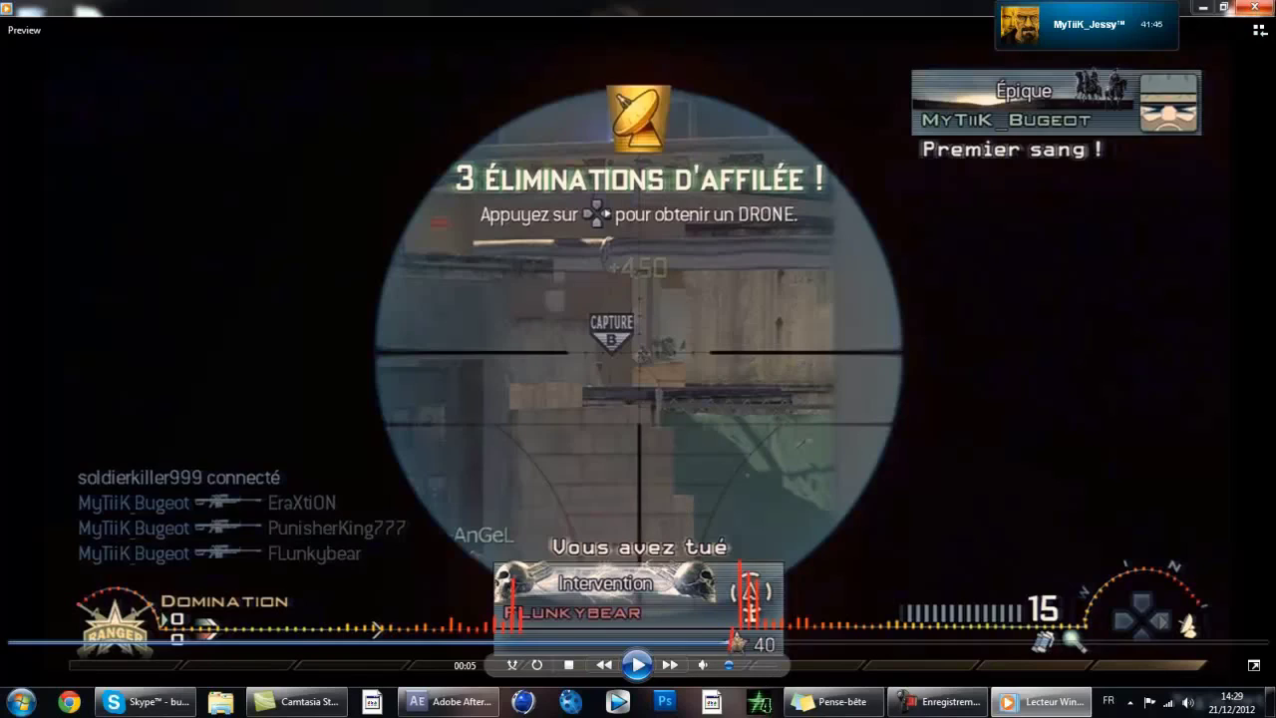
- Close the video preview, switch to After Effects and create a new 1280 x 720 px composition at 30 fps lasting 12 seconds
key("alt+F4")
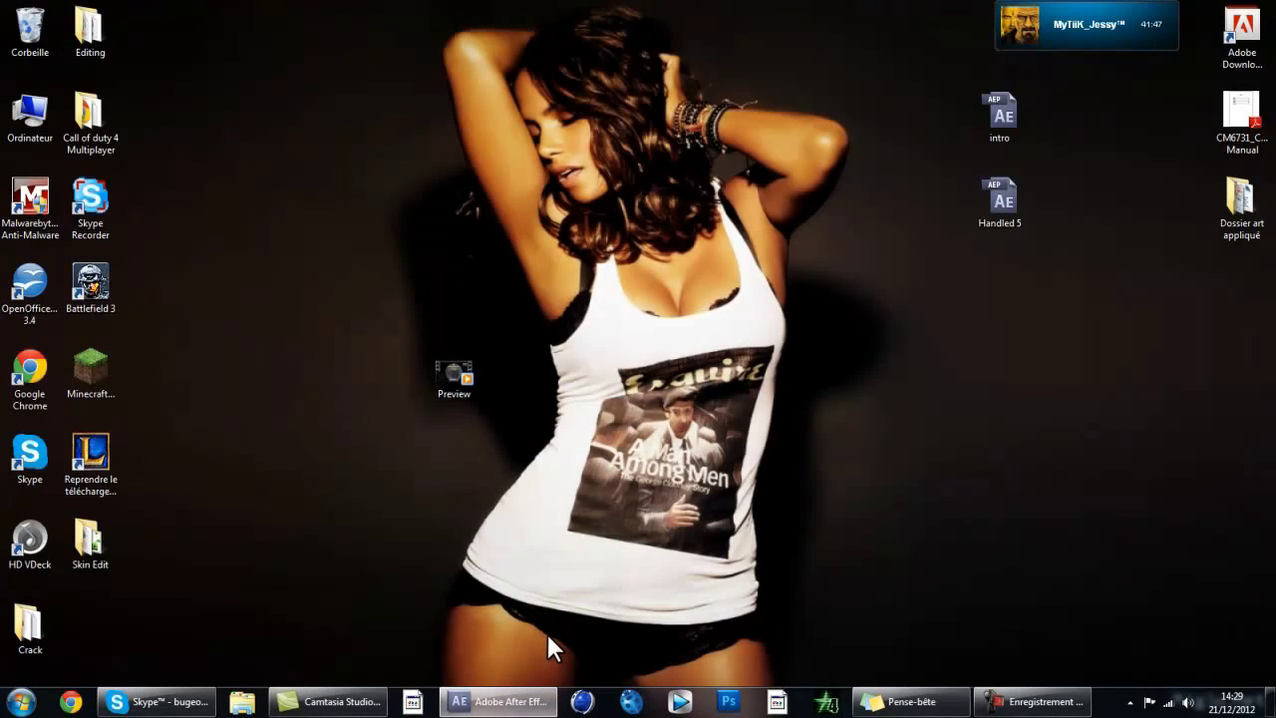
left_click(499, 701)
left_click(107, 26)
left_click(174, 46)
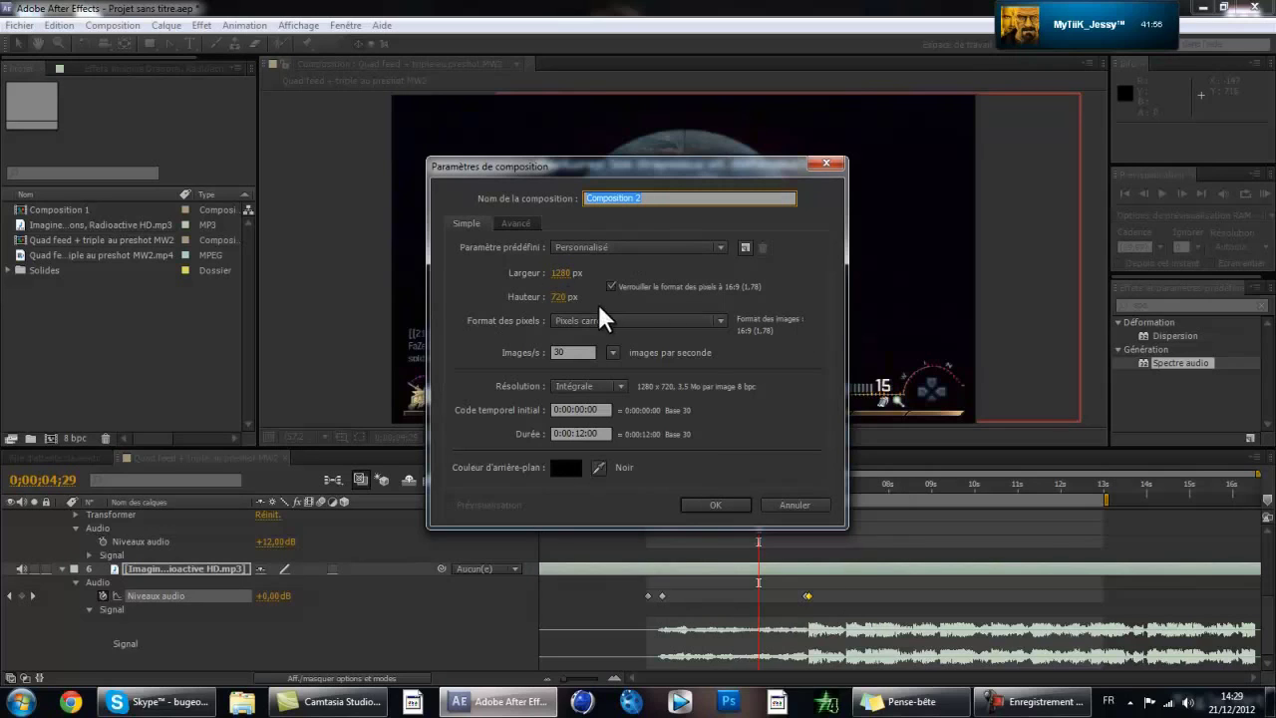
left_click(724, 511)
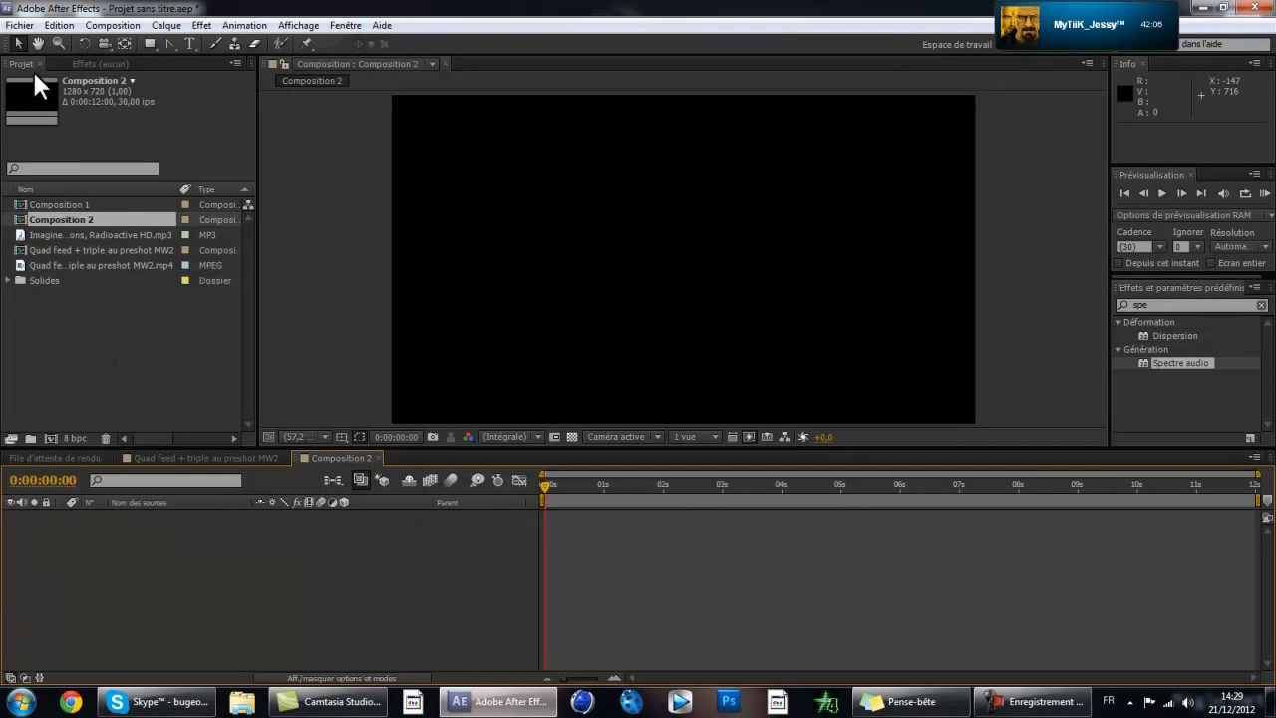
double_click(117, 356)
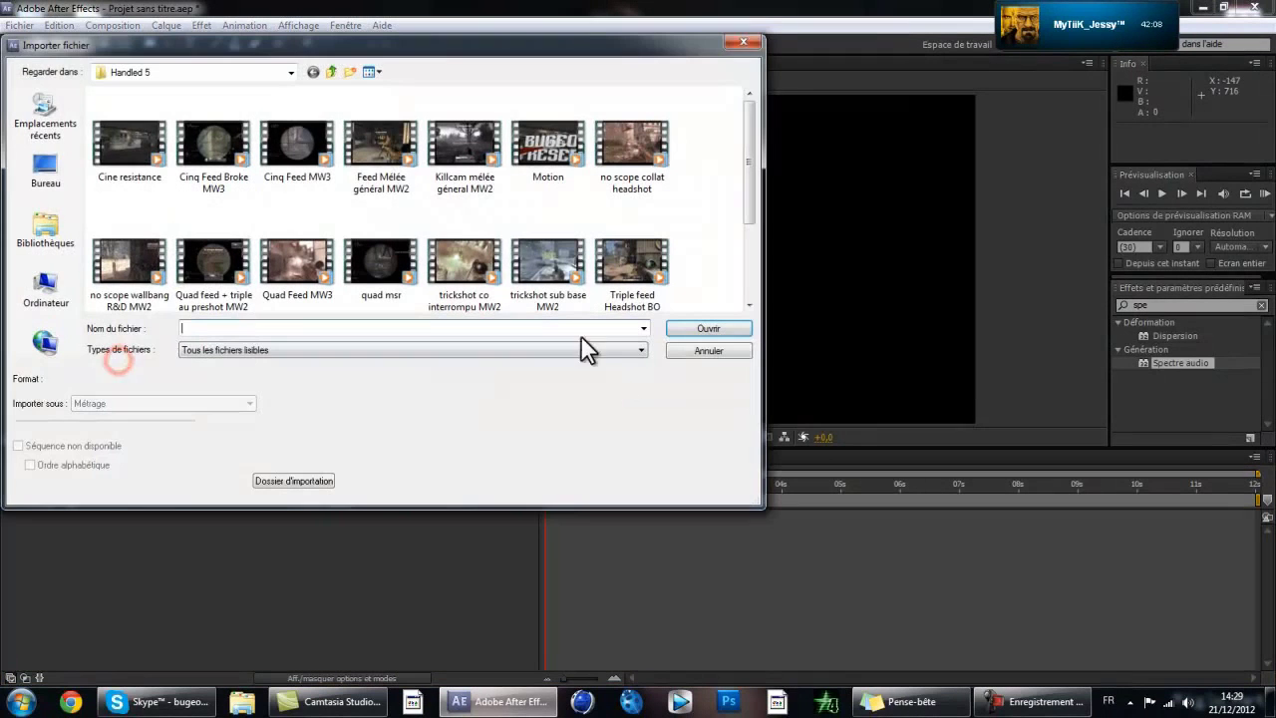
left_click(738, 350)
right_click(66, 339)
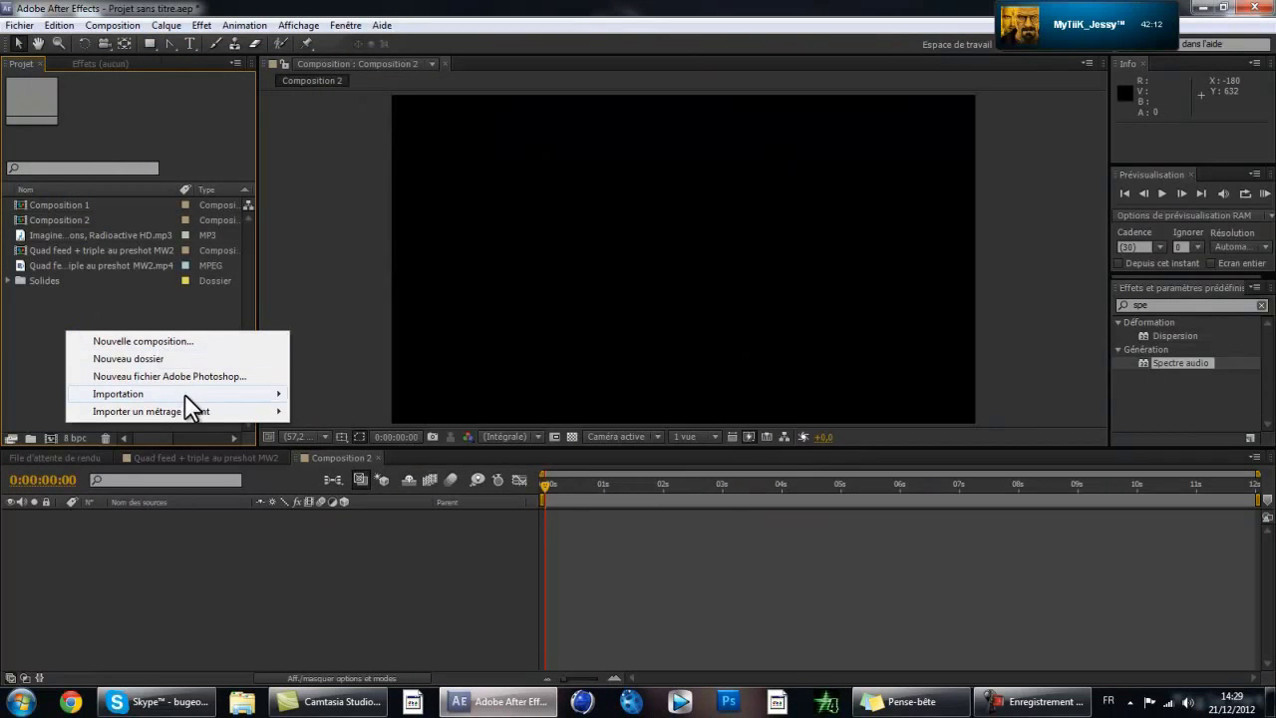
mouse_move(184, 395)
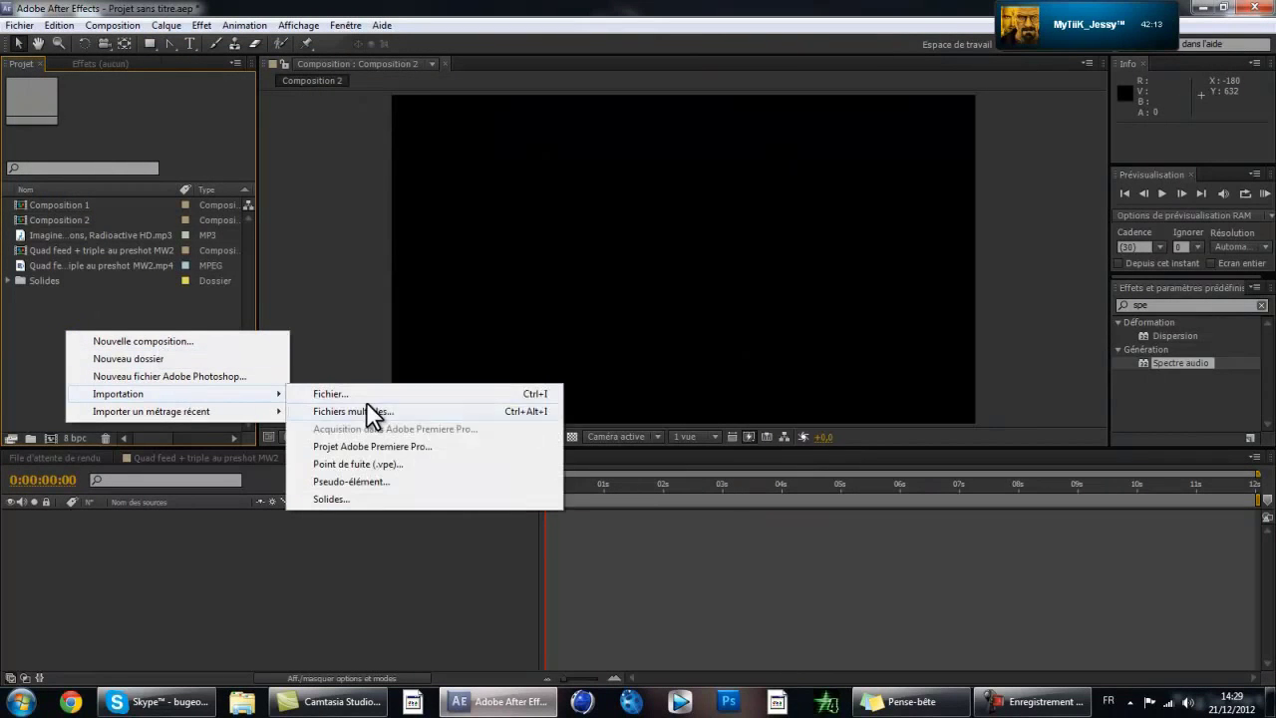
left_click(34, 312)
- Add the Imagine Dragons, Radioactive HD.mp3 audio to the new composition's timeline and place the Quad feed + triple au preshot MW2.mp4 clip above it
left_click(76, 240)
left_click(75, 264)
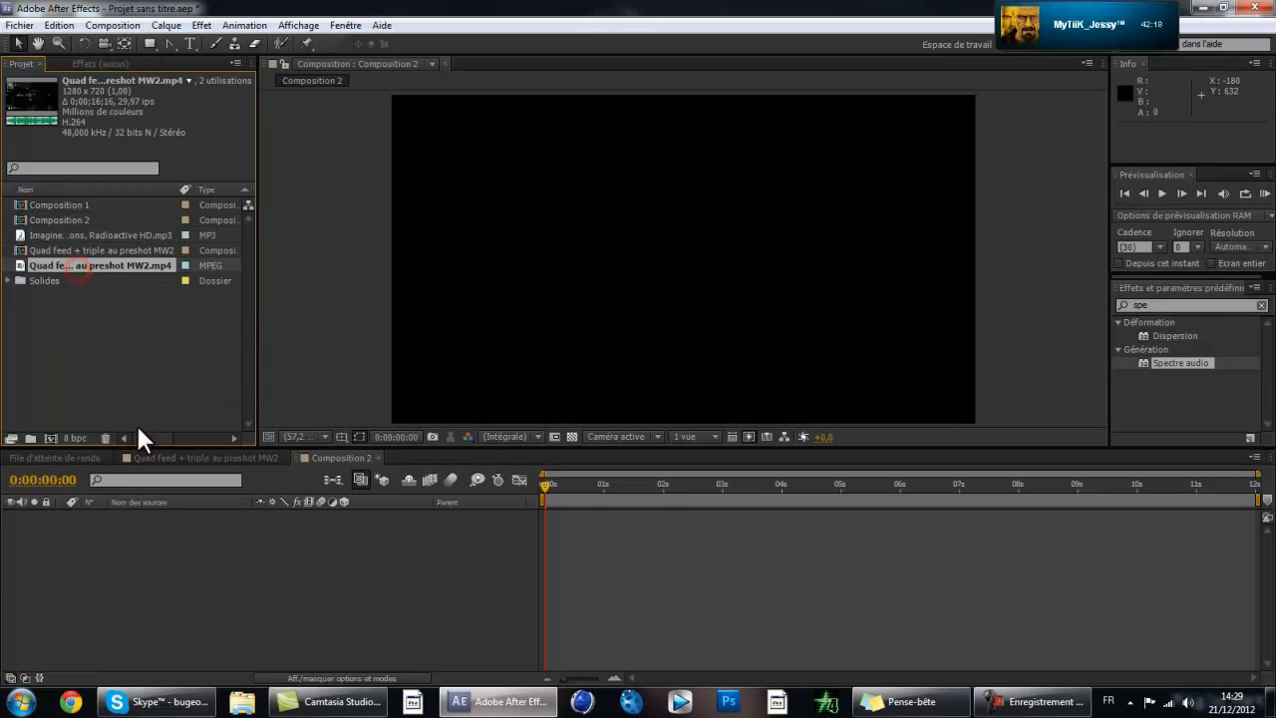
left_click(111, 234)
left_click_drag(112, 234, 142, 548)
left_click_drag(97, 264, 162, 508)
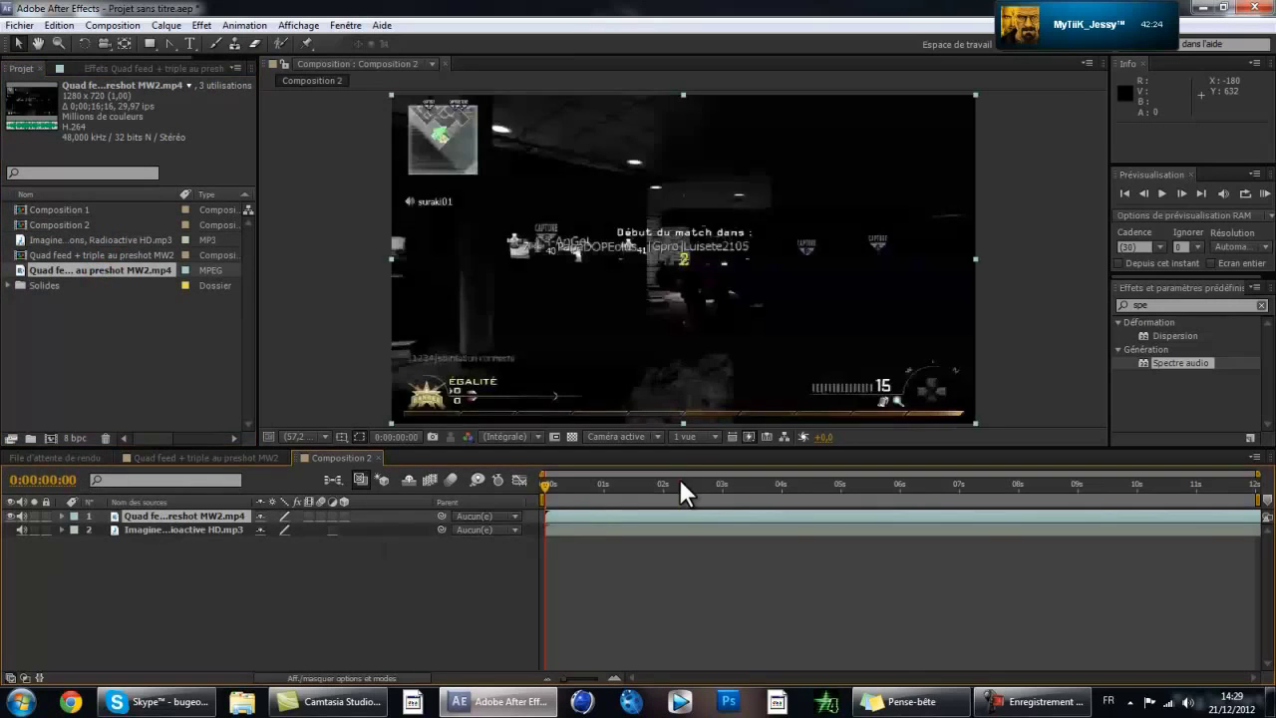
- Move the playhead to 0:00:02:27 and create a black solid layer at the composition size
left_click_drag(681, 478, 715, 484)
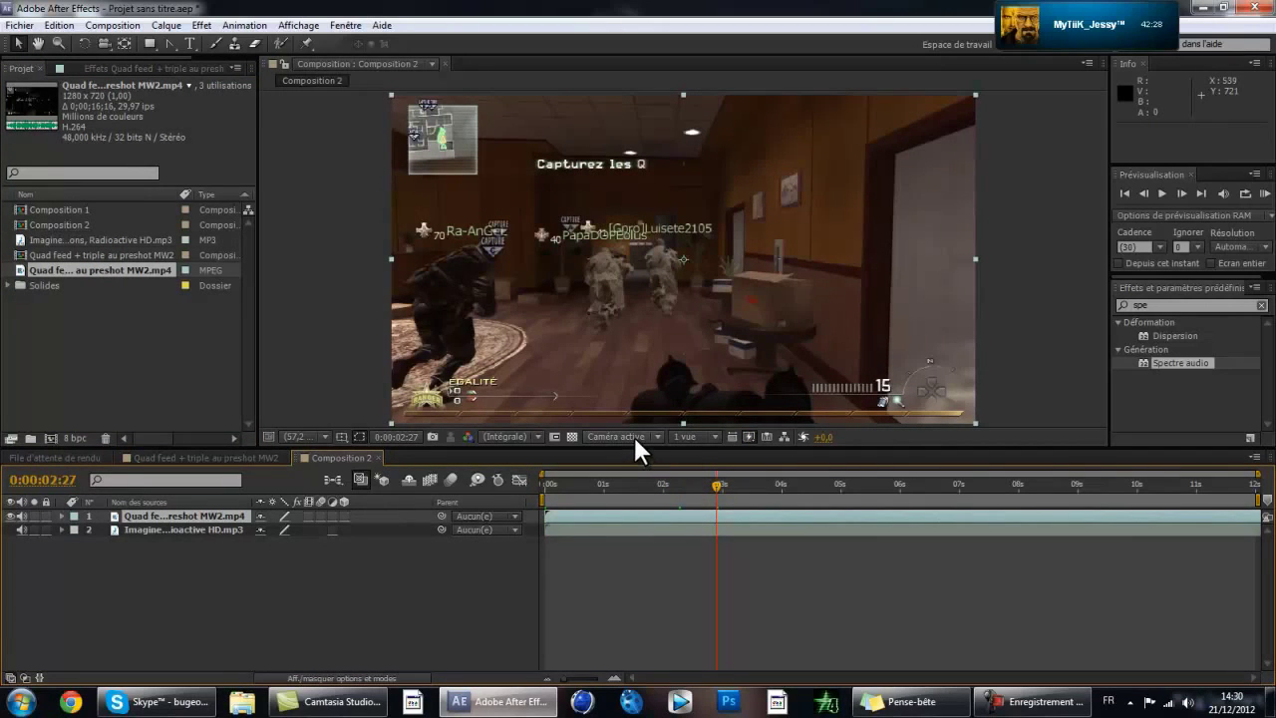
key("ctrl+y")
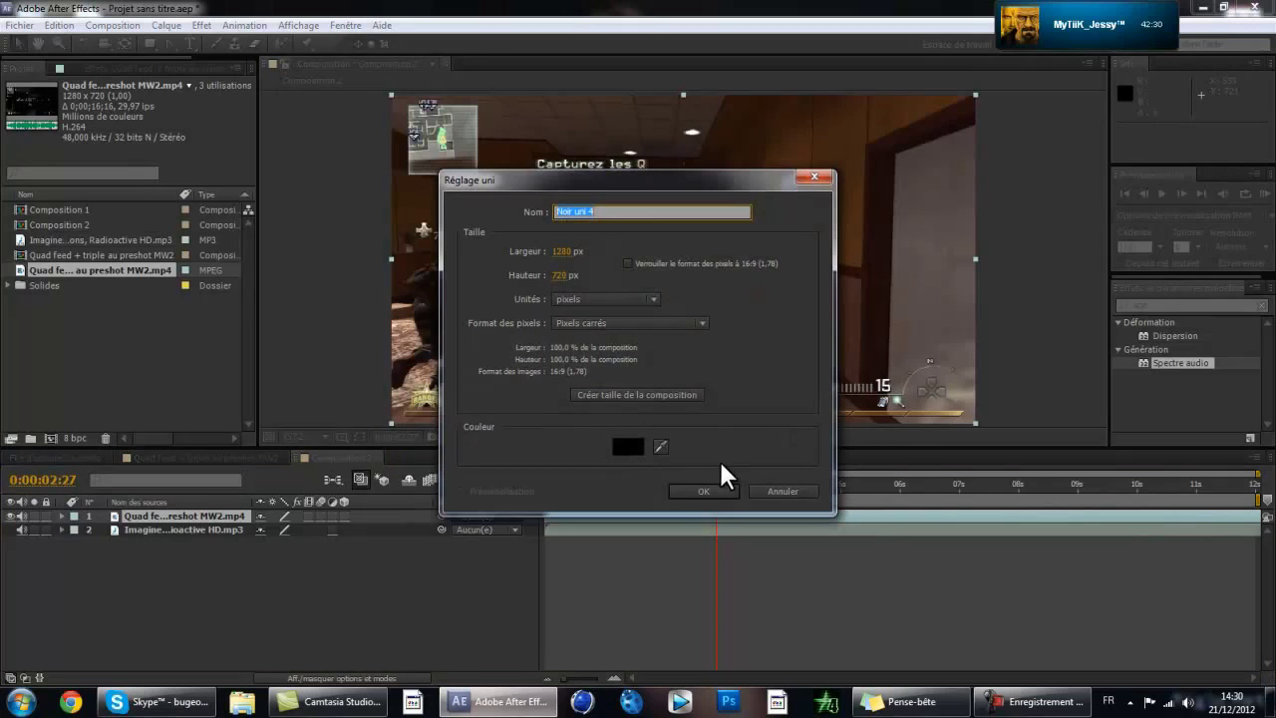
left_click(657, 393)
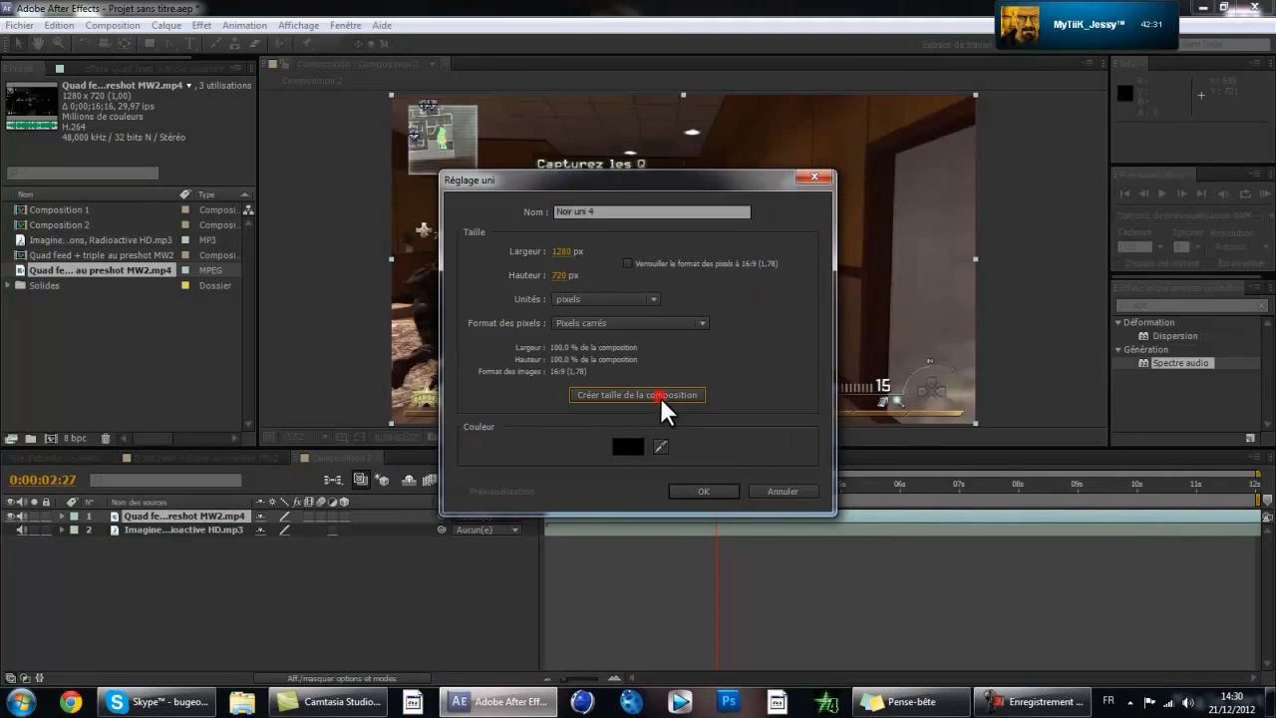
left_click(701, 487)
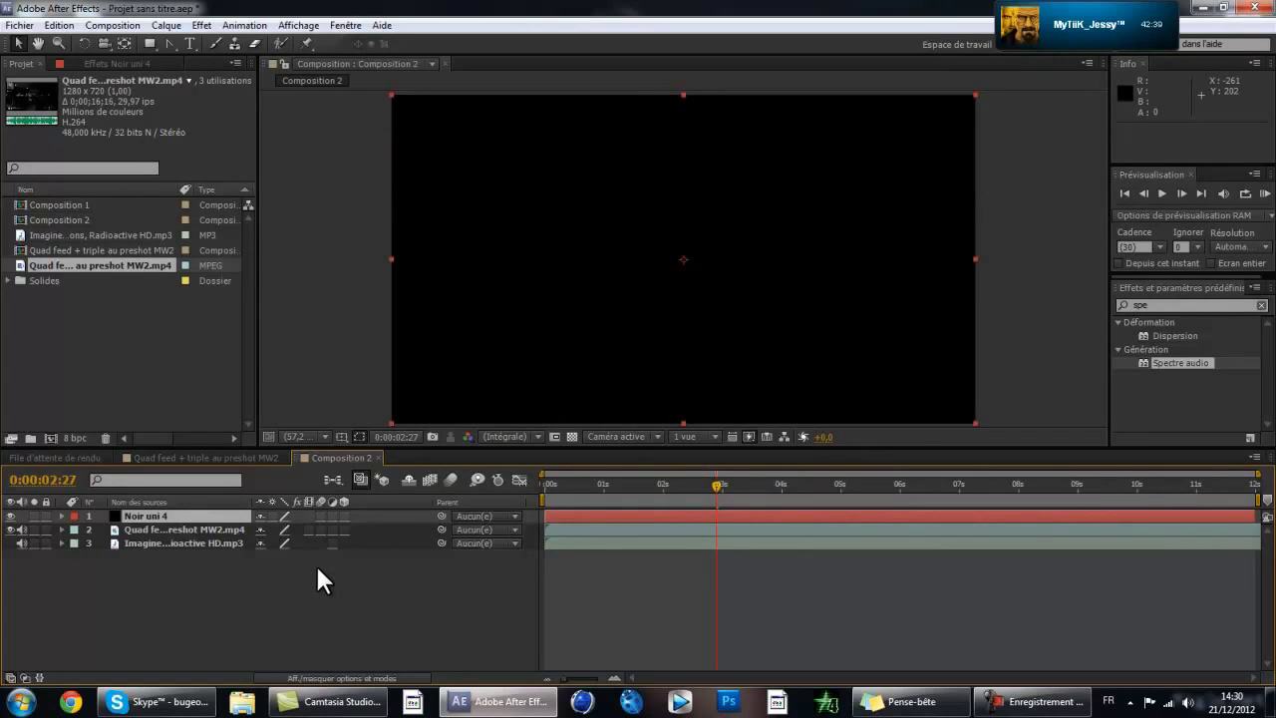
left_click(172, 25)
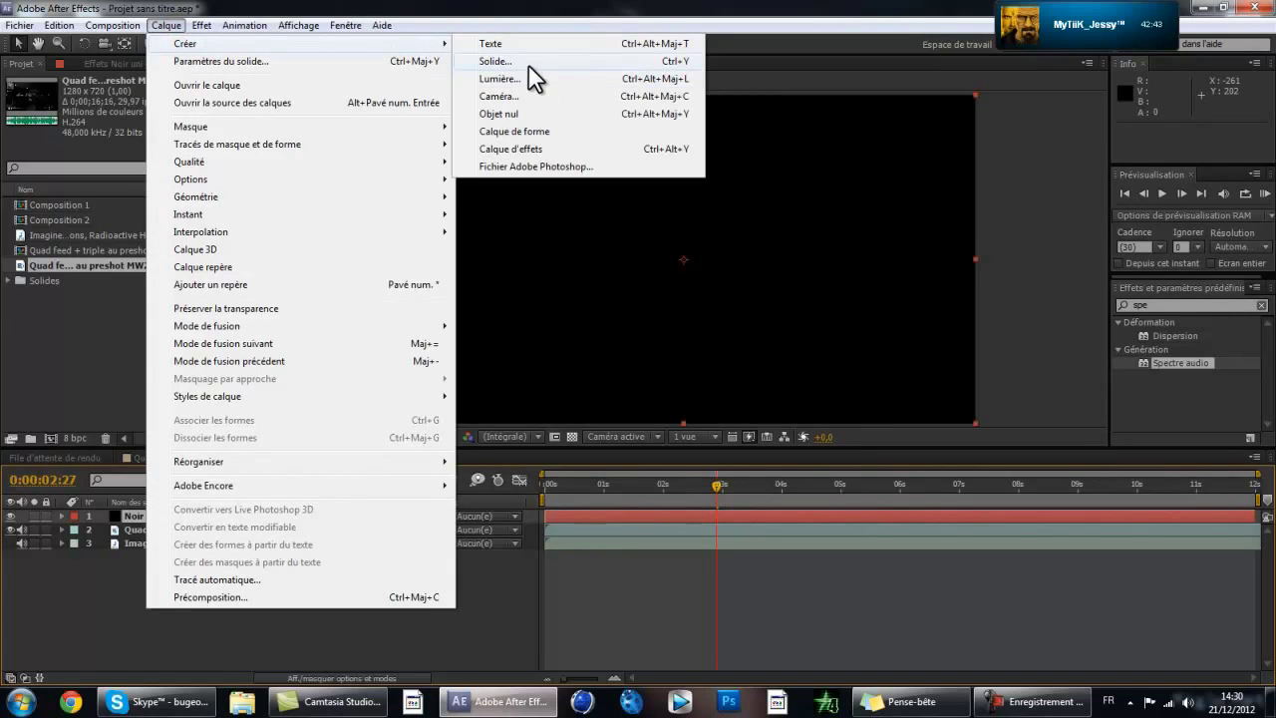
left_click(251, 623)
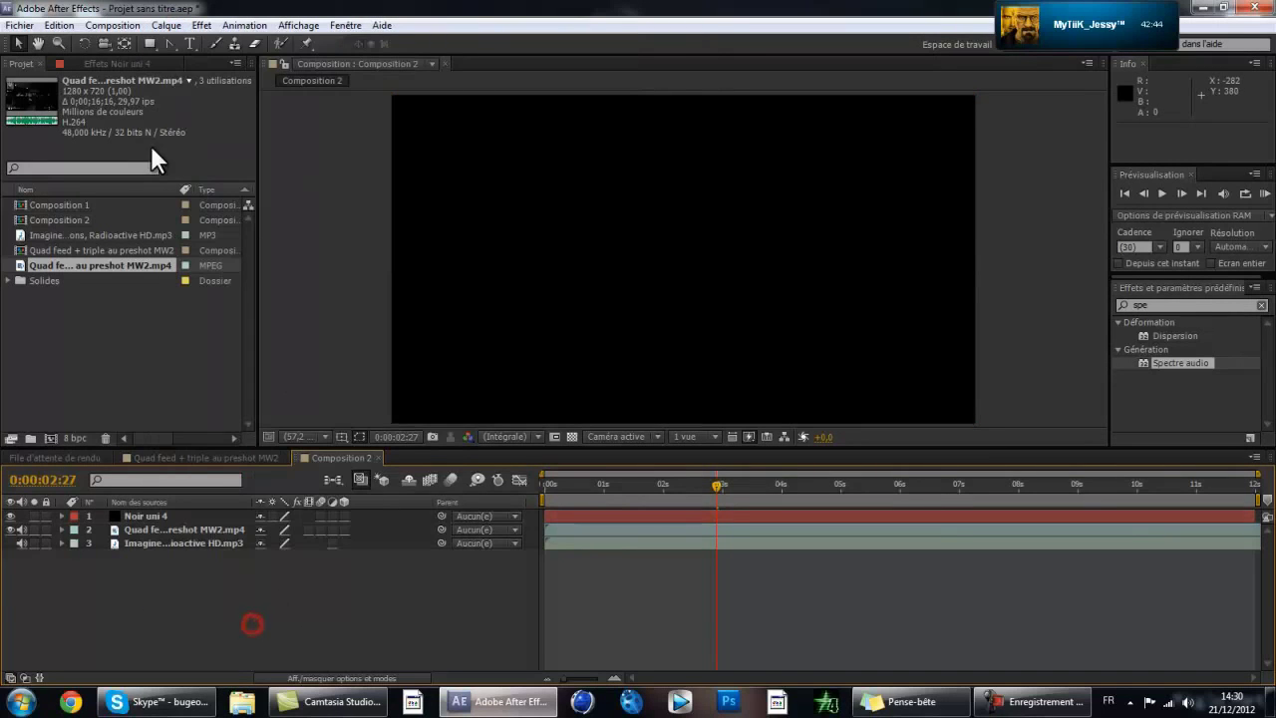
left_click(174, 22)
mouse_move(281, 44)
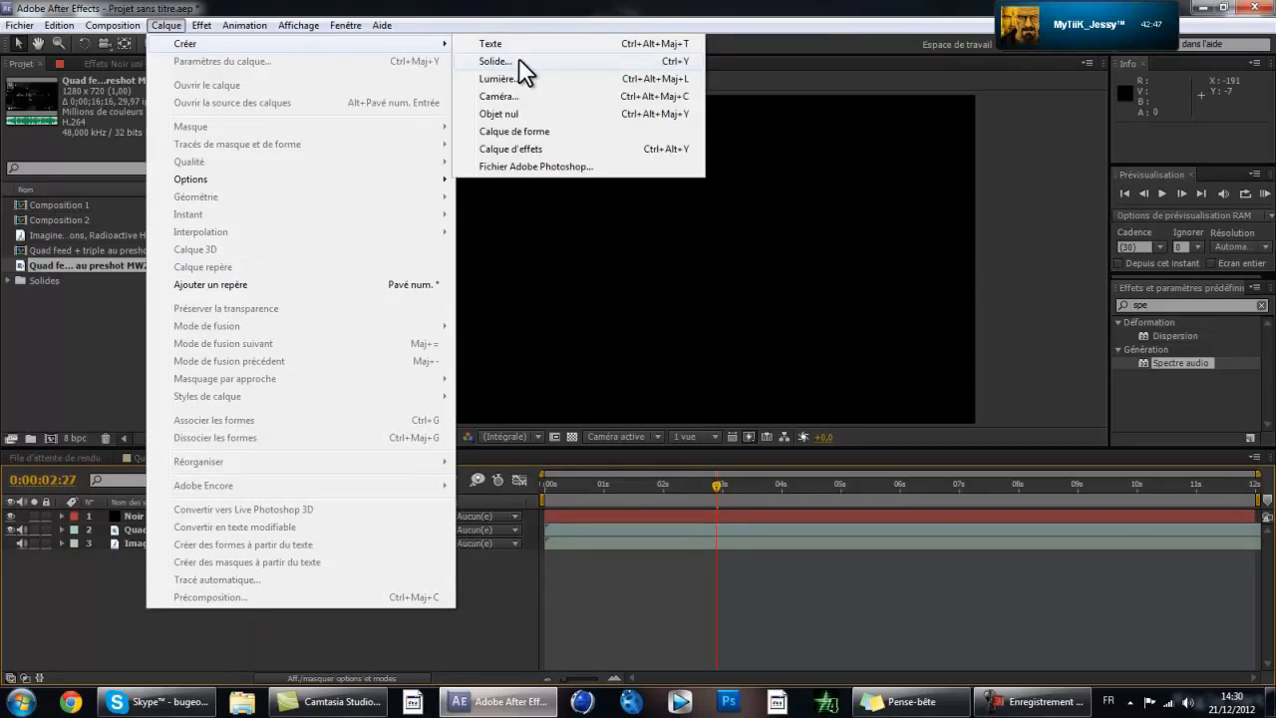
left_click(149, 625)
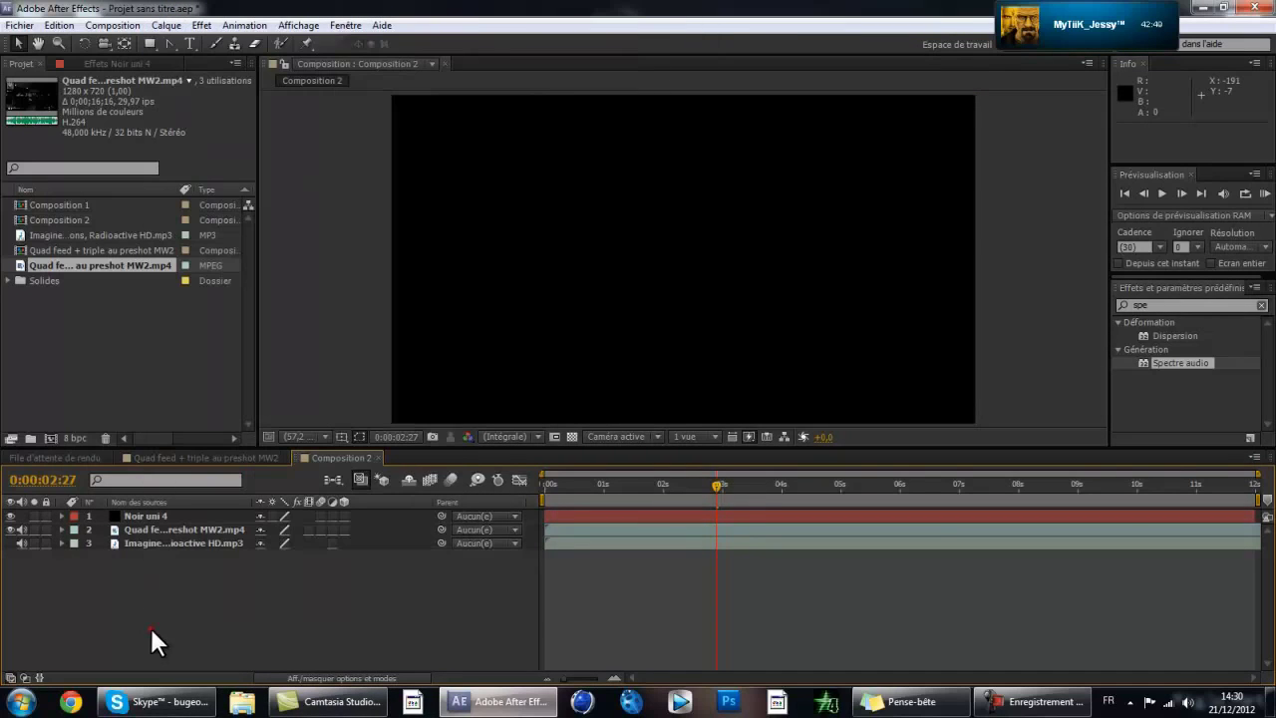
- Search the effects for "spec" and apply Spectre audio to the black solid layer
left_click(150, 516)
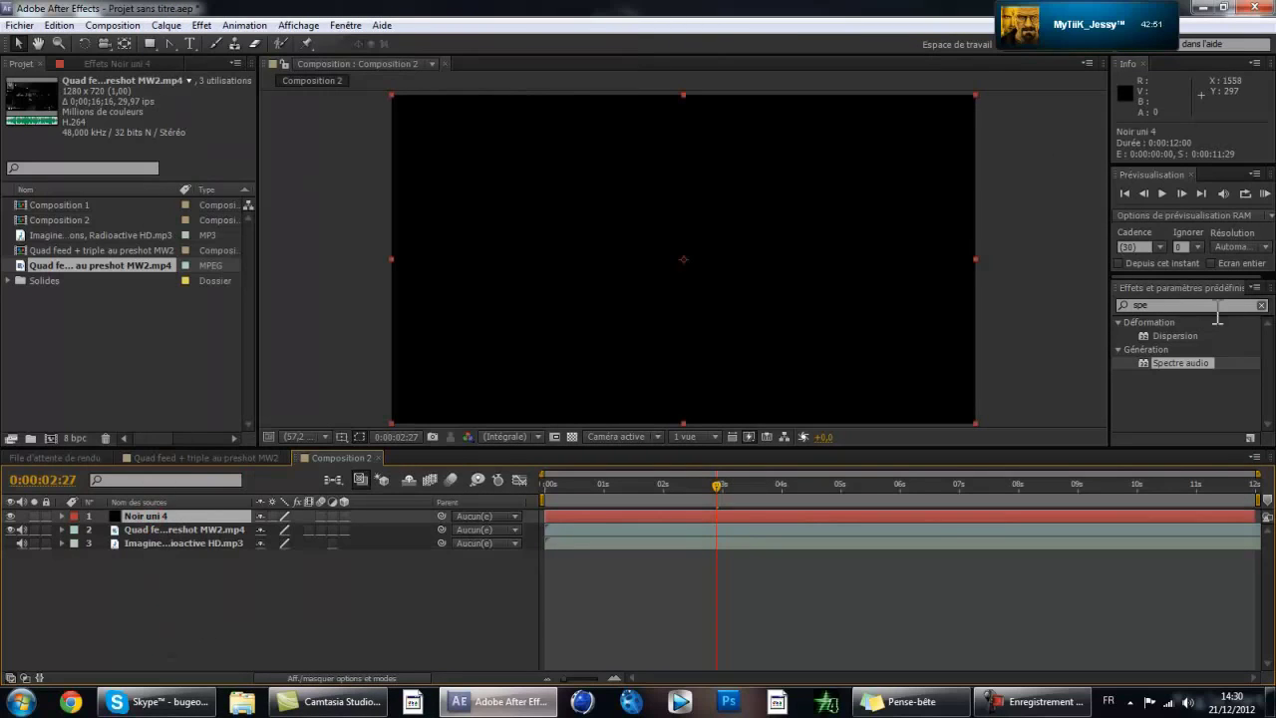
left_click(1260, 305)
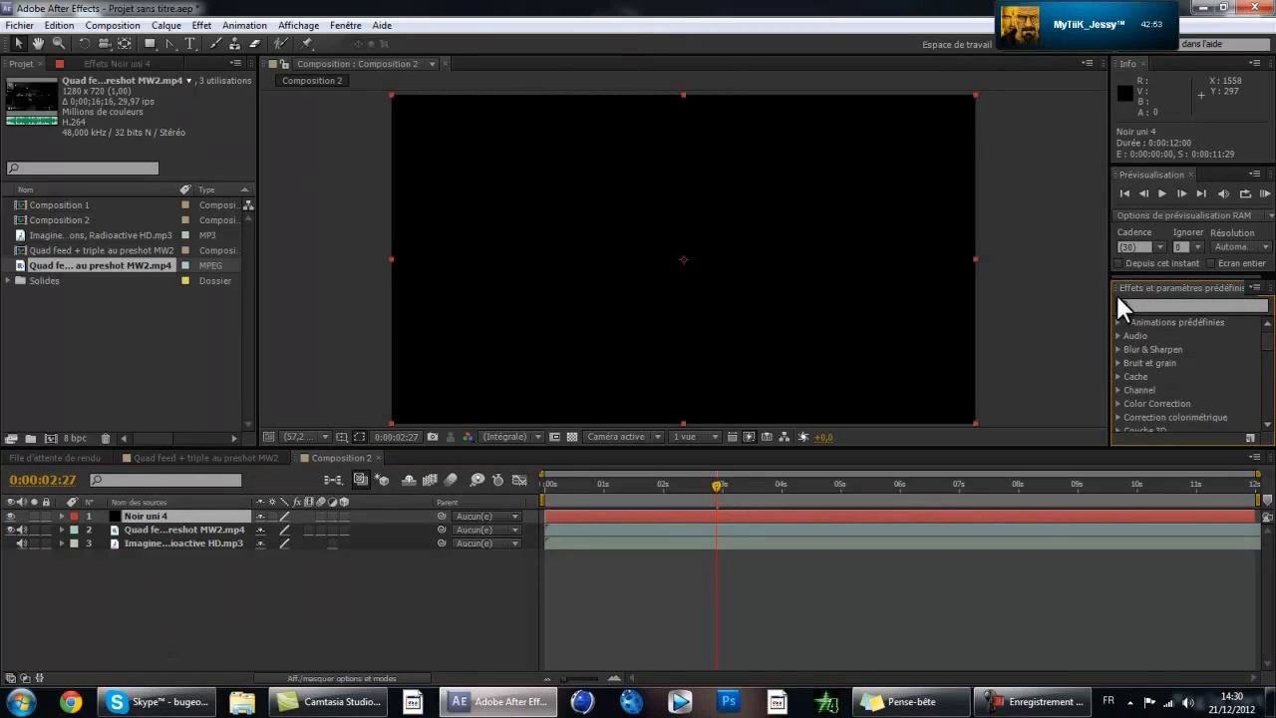
left_click(1154, 305)
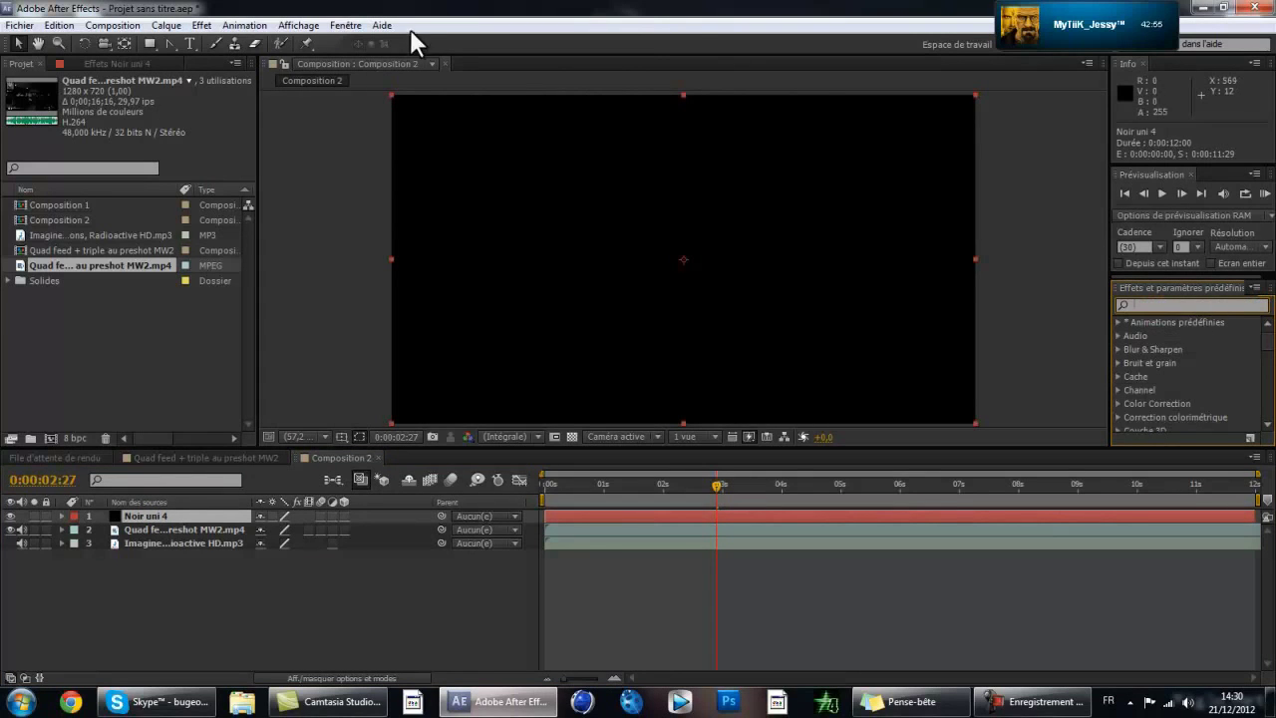
left_click(344, 26)
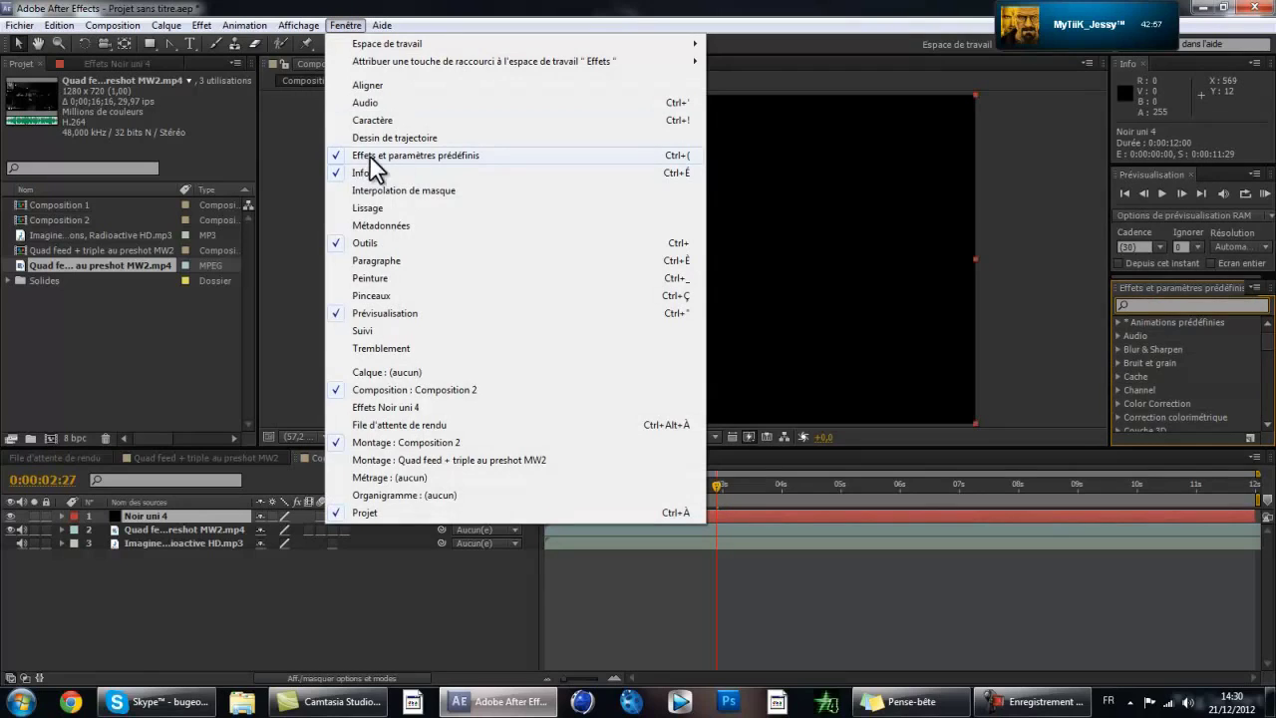
left_click(1192, 305)
type("spec")
left_click_drag(1182, 335, 146, 513)
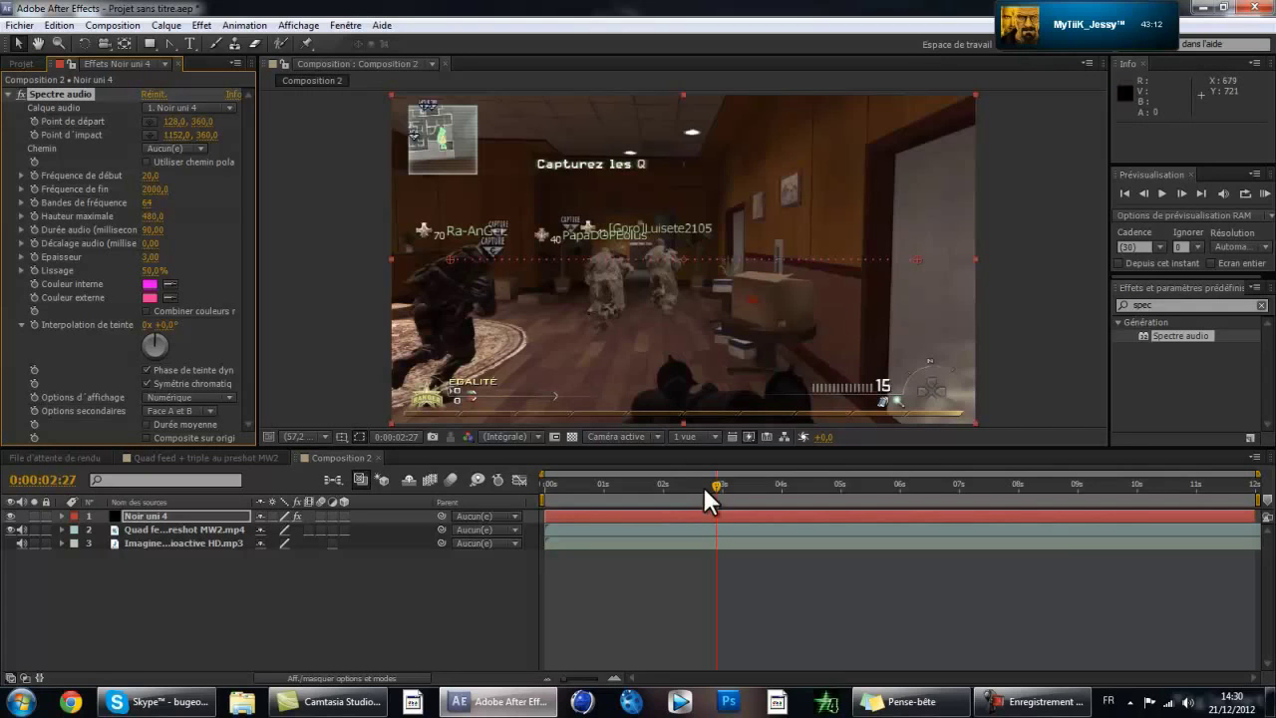
- Move the playhead to 0:00:02:28 and set the Spectre audio effect's audio layer to Imagine Dragons, Radioactive HD.mp3
mouse_move(718, 480)
left_mouse_down()
mouse_move(770, 474)
mouse_move(719, 474)
left_mouse_up()
left_click(199, 108)
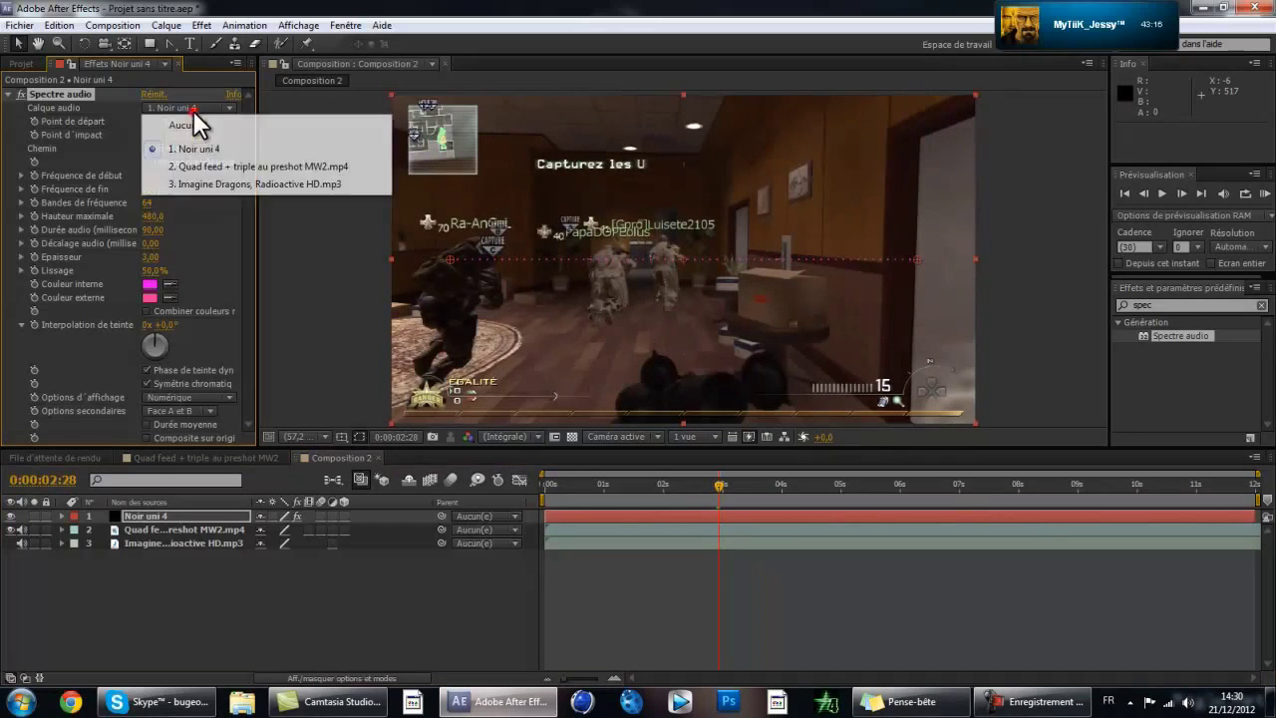
left_click(210, 184)
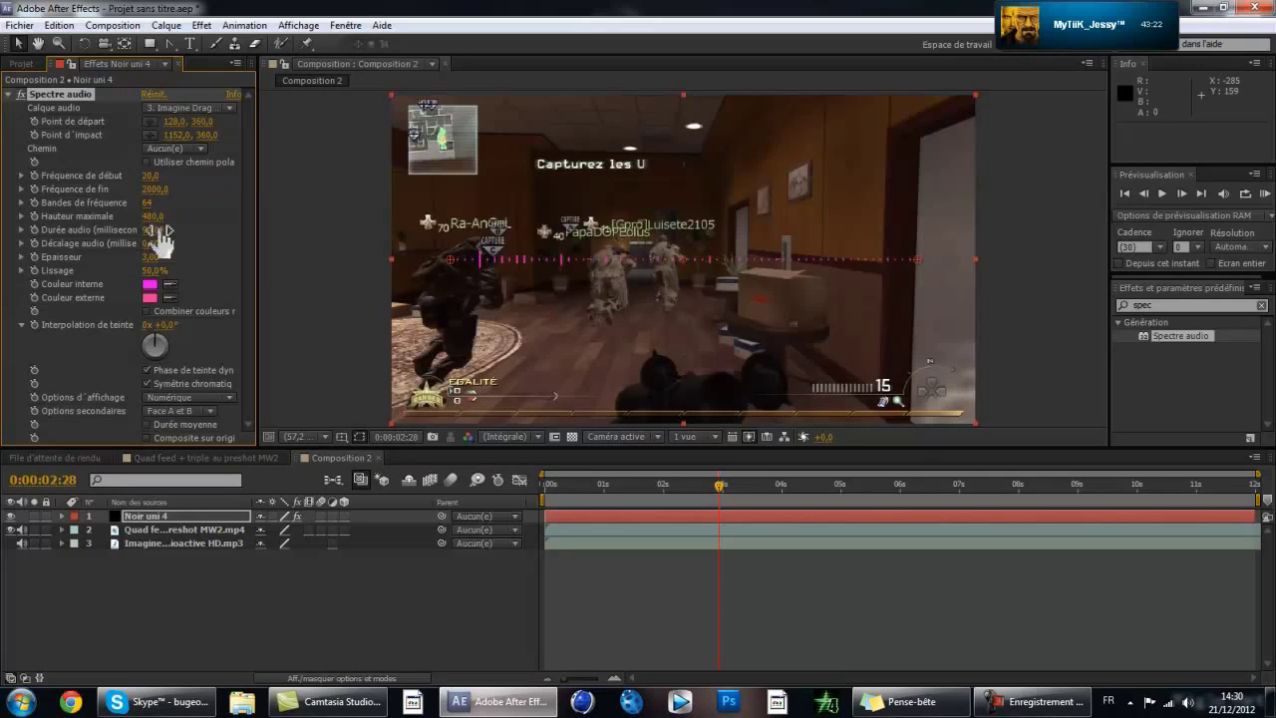
- With the Pen tool, draw a three-point open mask on the black solid along the HUD score line, curving over the RANGER emblem
left_click(210, 515)
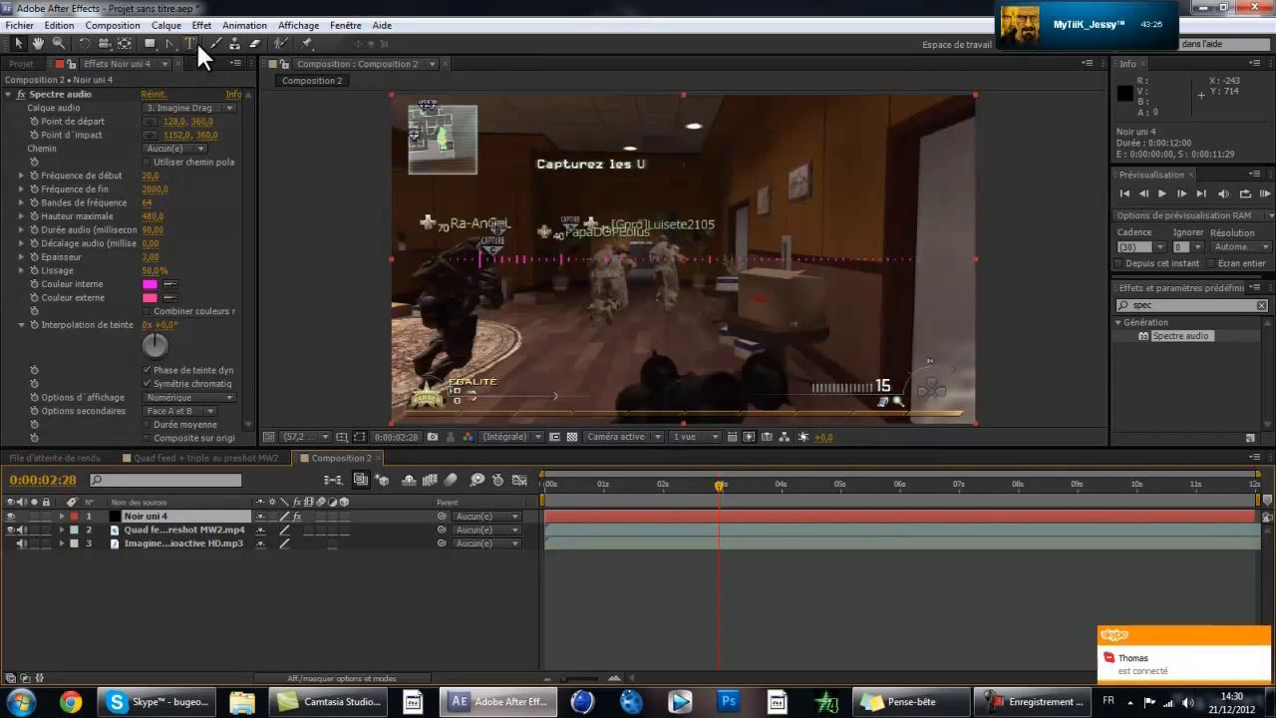
left_click_drag(169, 45, 207, 44)
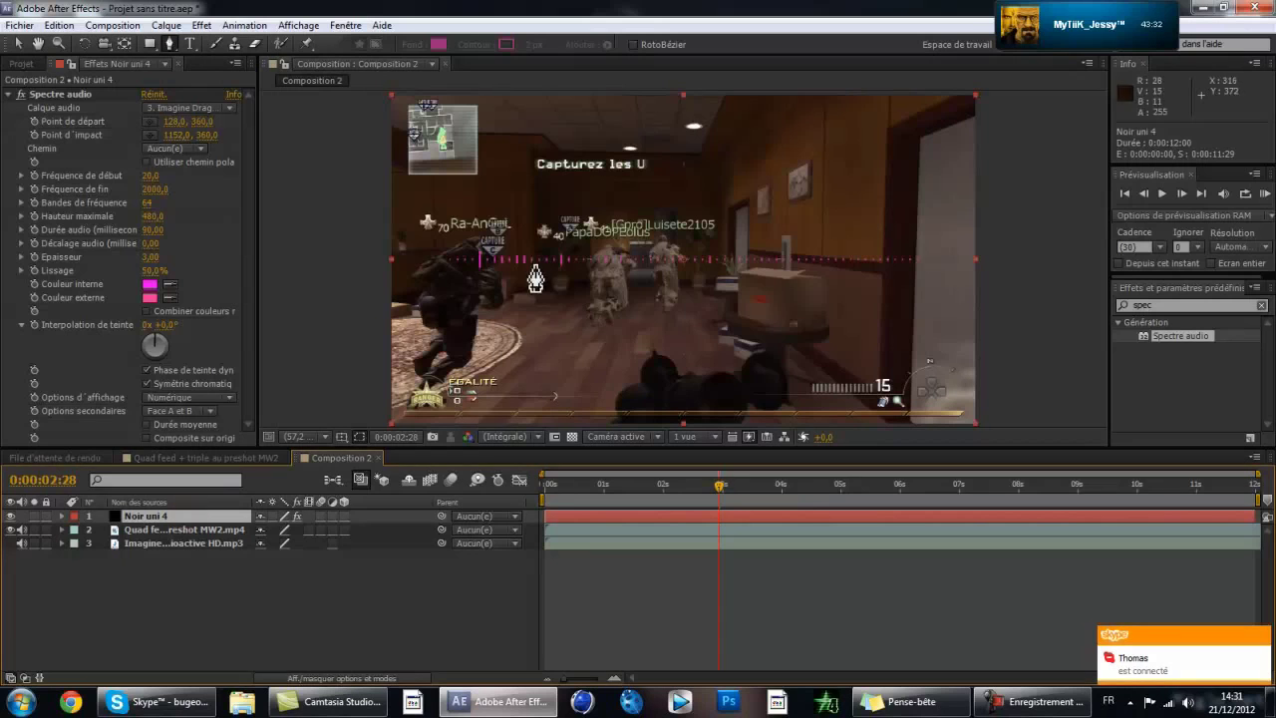
key("/")
left_click_drag(514, 361, 749, 138)
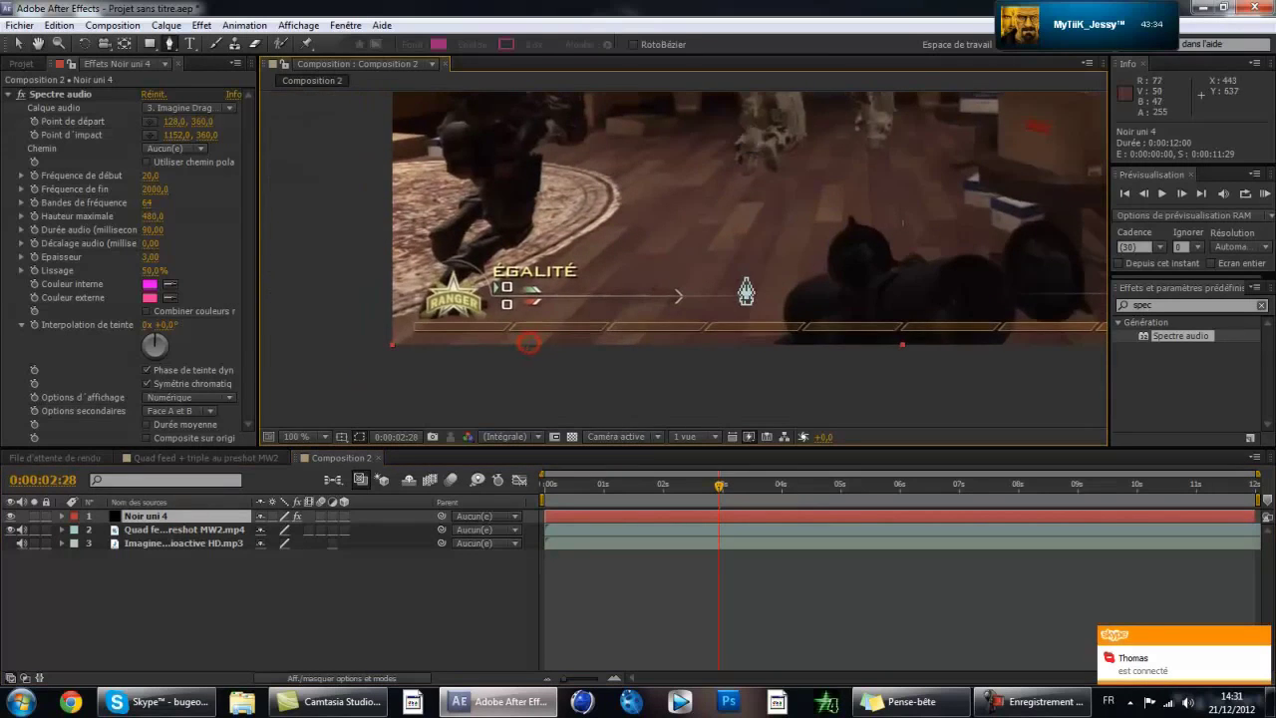
scroll(746, 290, "up", 1)
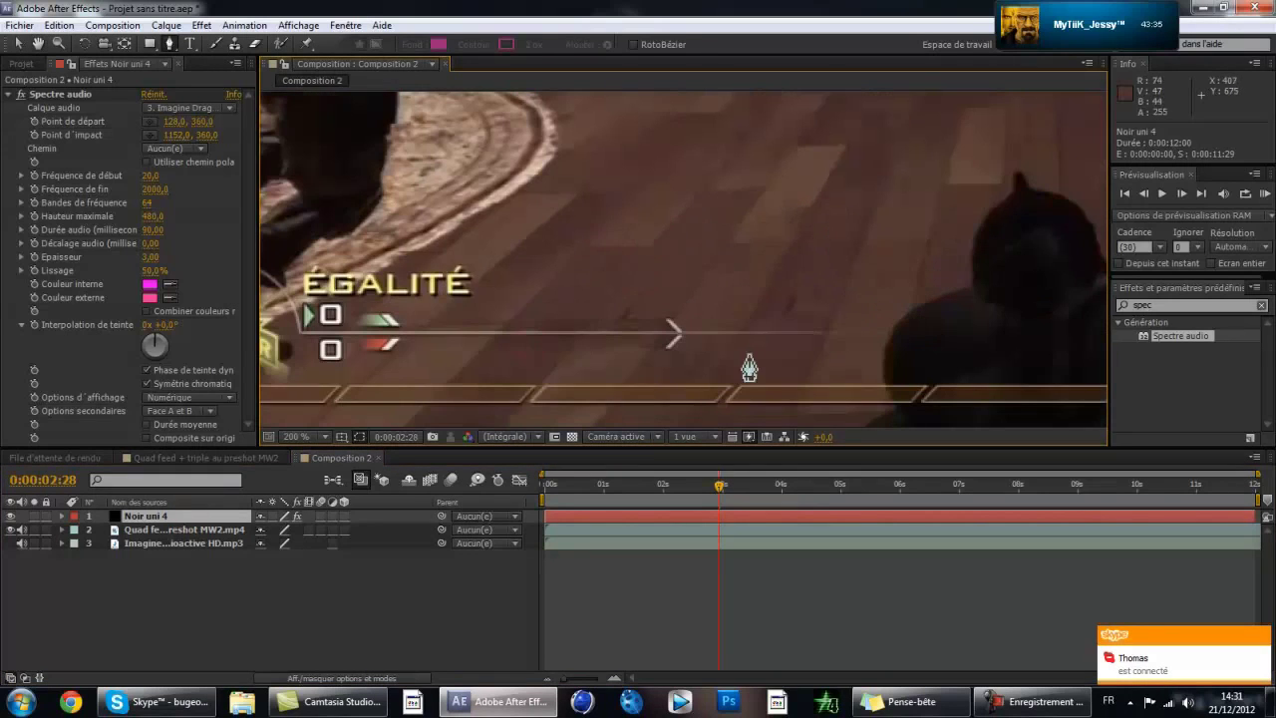
left_click(921, 332)
left_click(299, 332)
left_click_drag(327, 294, 698, 305)
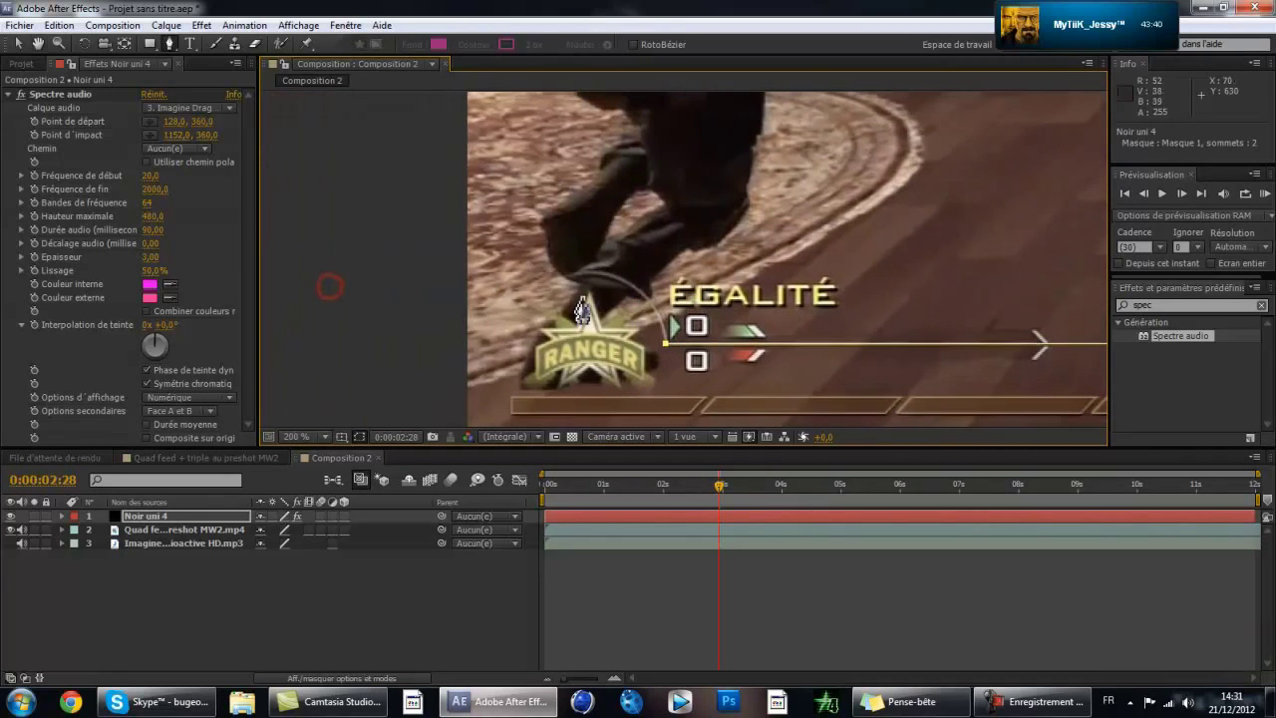
left_click_drag(549, 289, 445, 318)
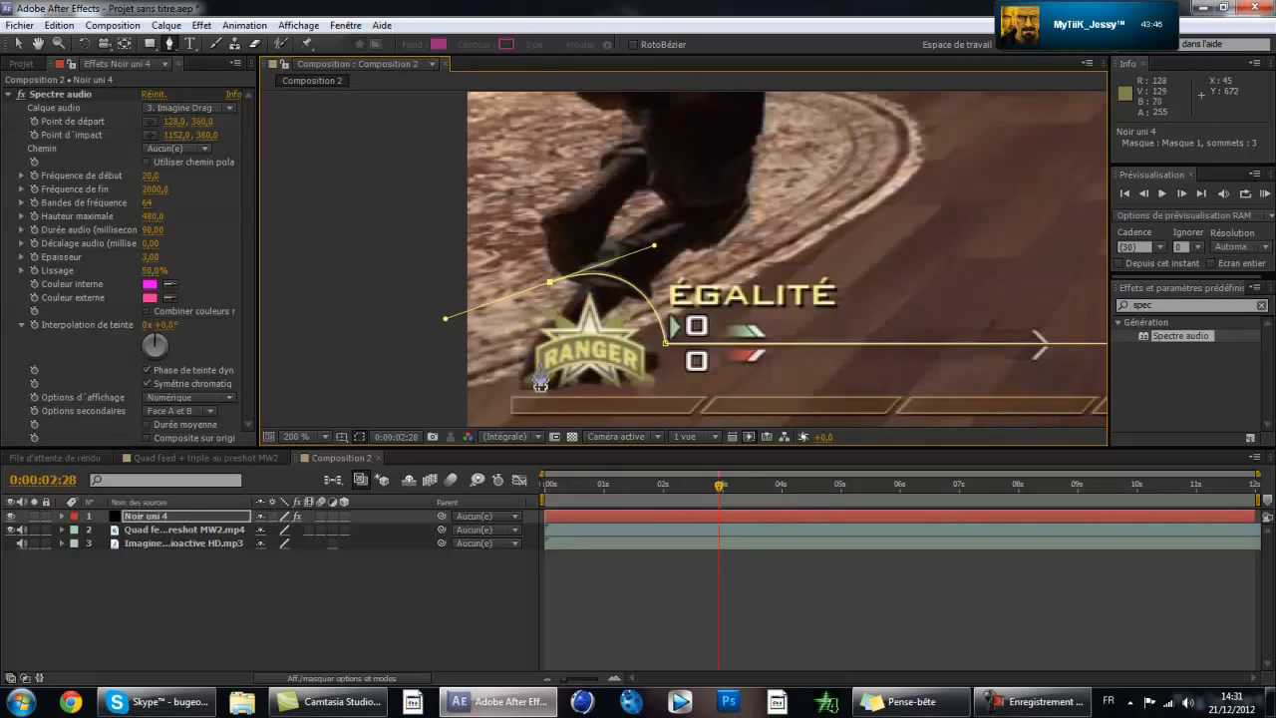
- Set the Spectre audio effect's path (Chemin) to Masque 1
left_click(45, 148)
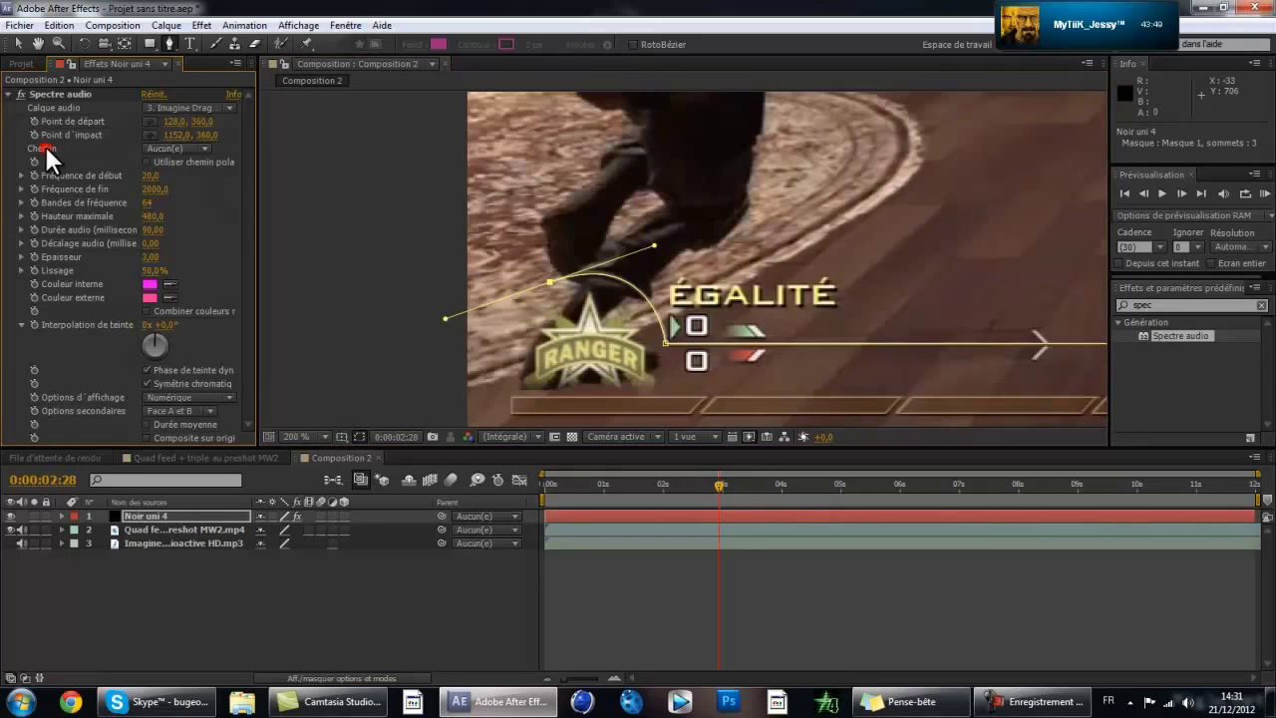
left_click(175, 148)
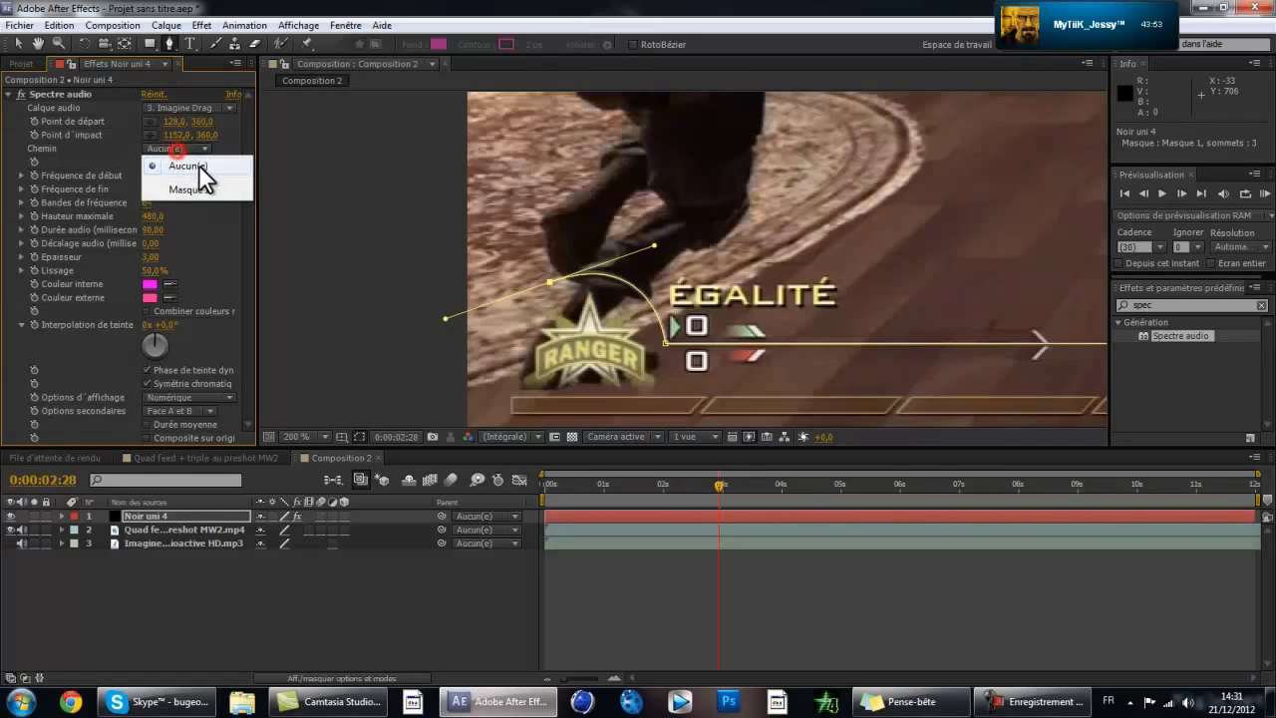
left_click(205, 187)
key("comma")
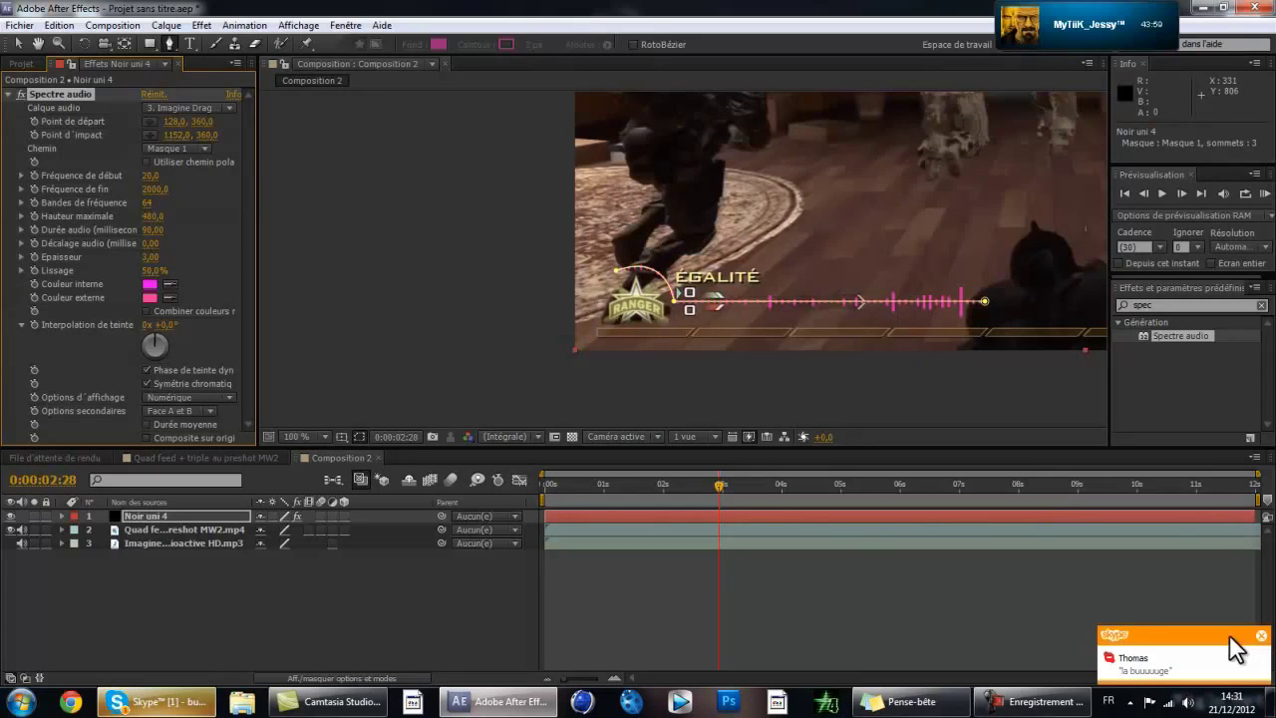
- Dismiss the chat notification, switch to Skype and set the online status to Ne pas déranger
left_click(1259, 635)
left_click(160, 701)
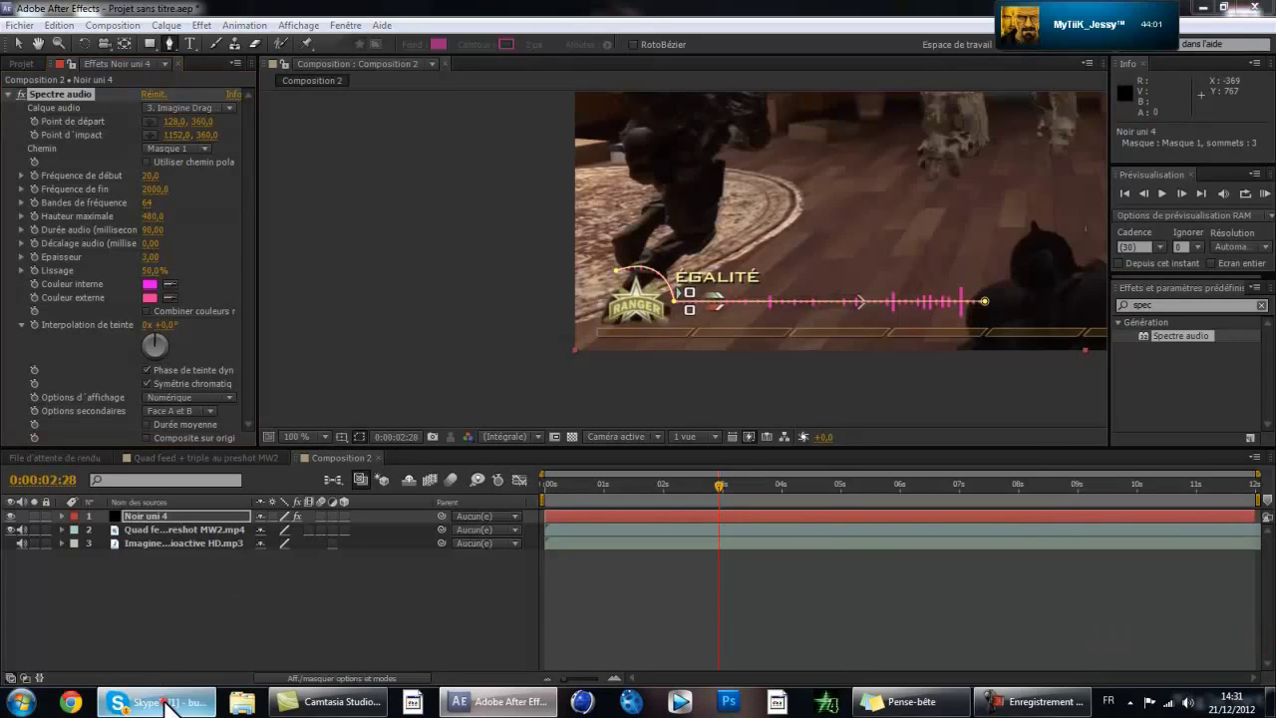
left_click(538, 93)
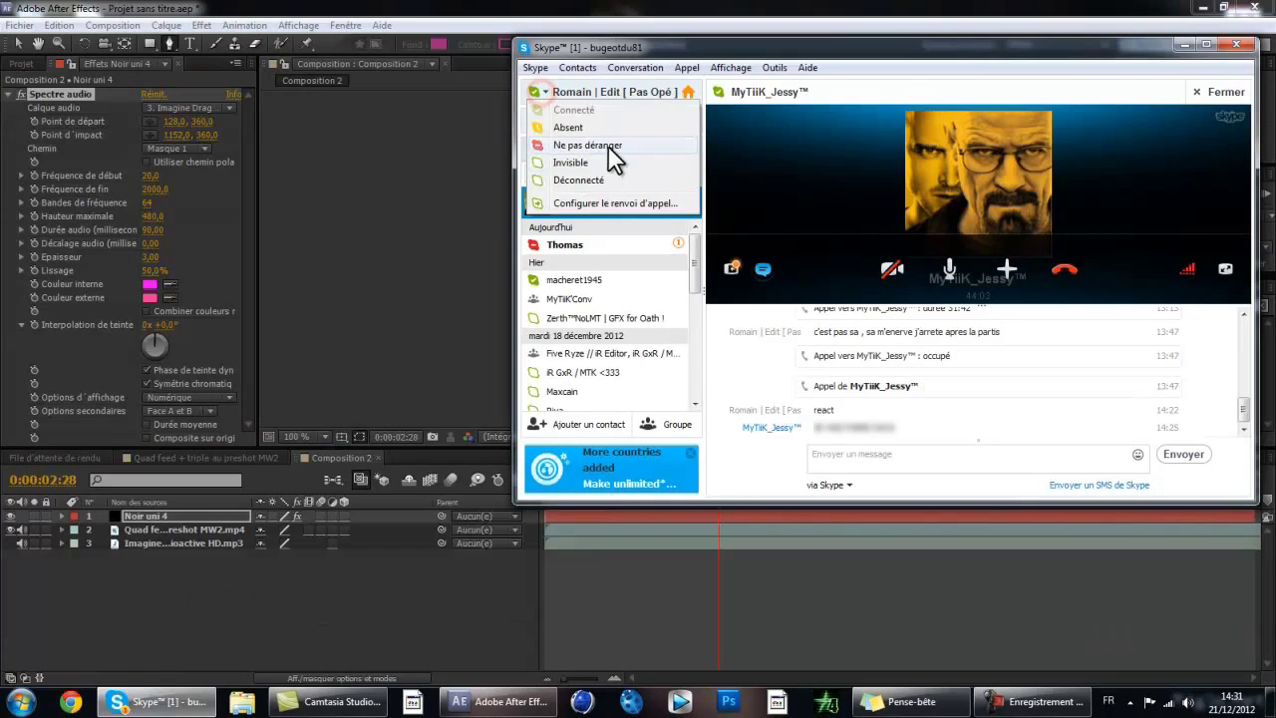
left_click(608, 145)
left_click(739, 413)
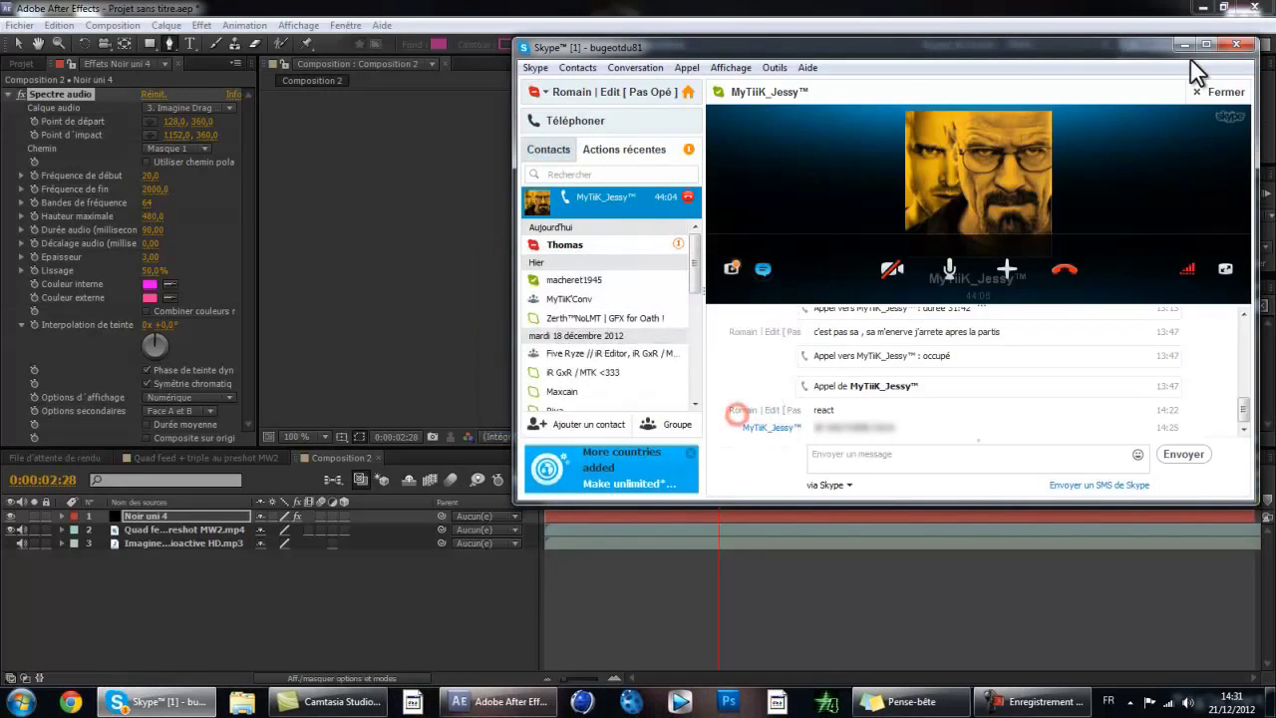
- Switch back to After Effects and set the Spectre audio effect's display option to Points analogiques
left_click(1186, 46)
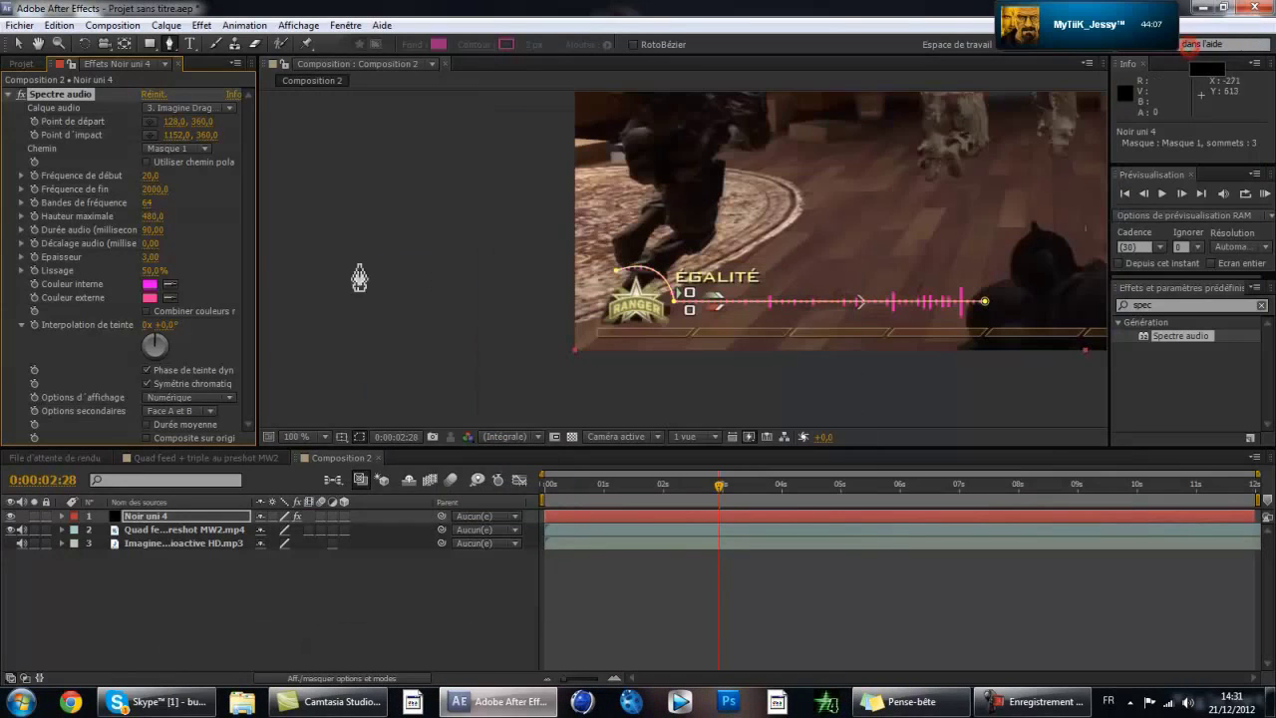
key("h")
left_click_drag(905, 242, 607, 309)
key("g")
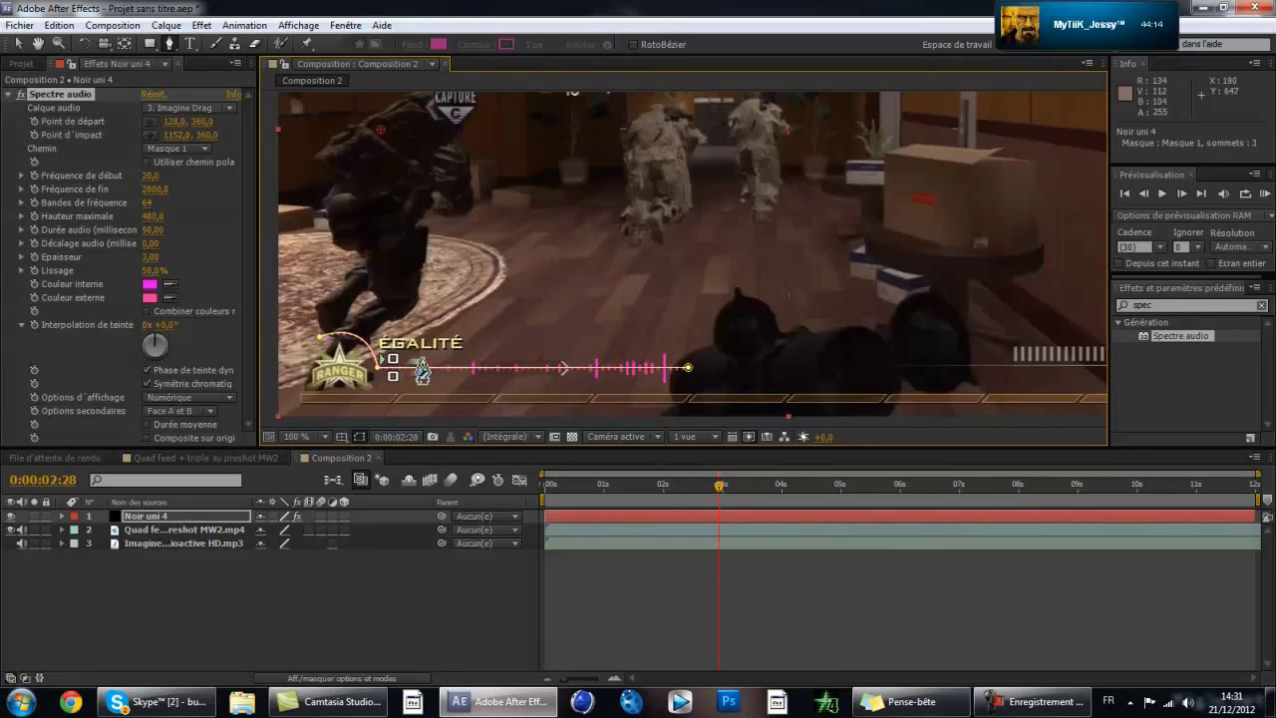
left_click(180, 395)
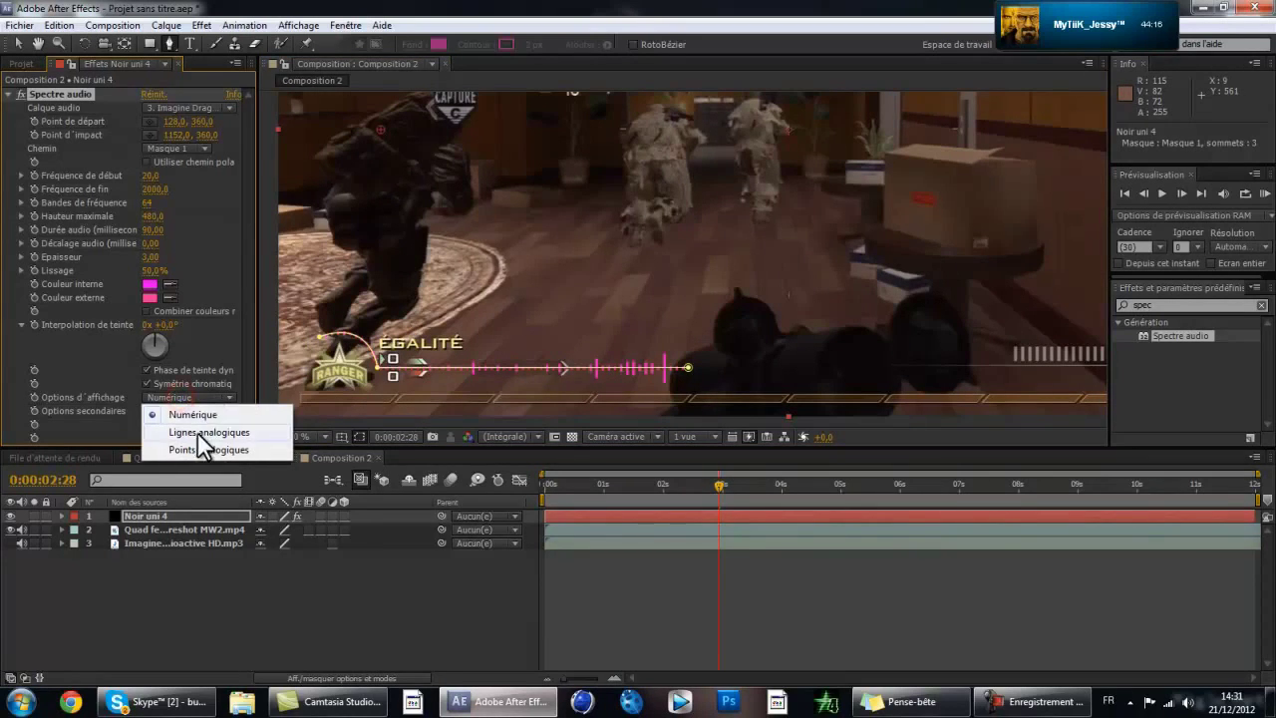
left_click(216, 416)
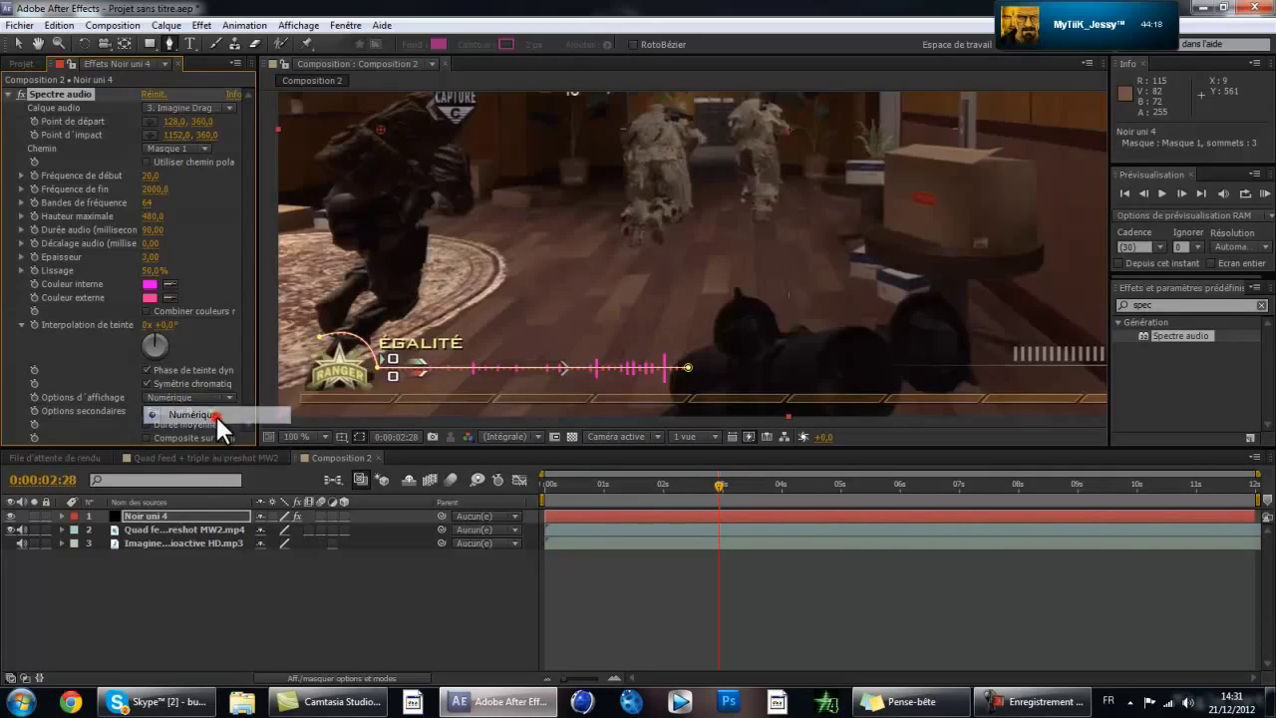
left_click(199, 397)
left_click(220, 448)
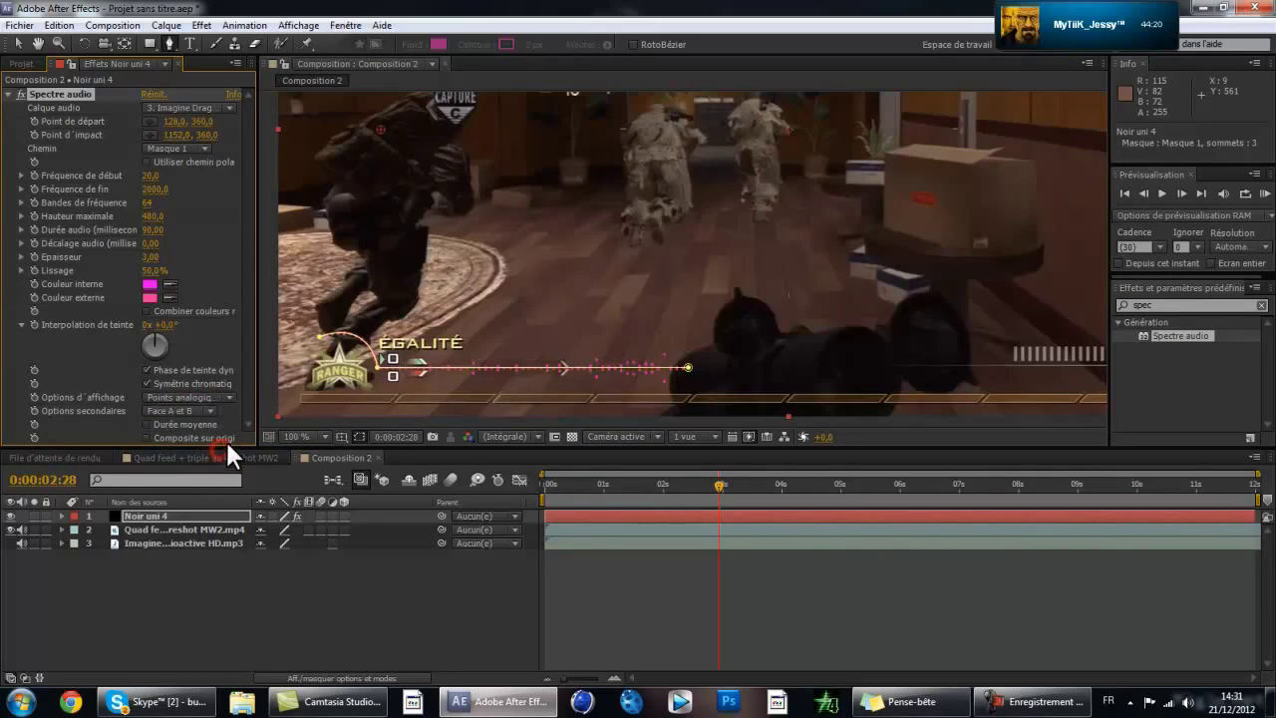
left_click(209, 395)
left_click(207, 447)
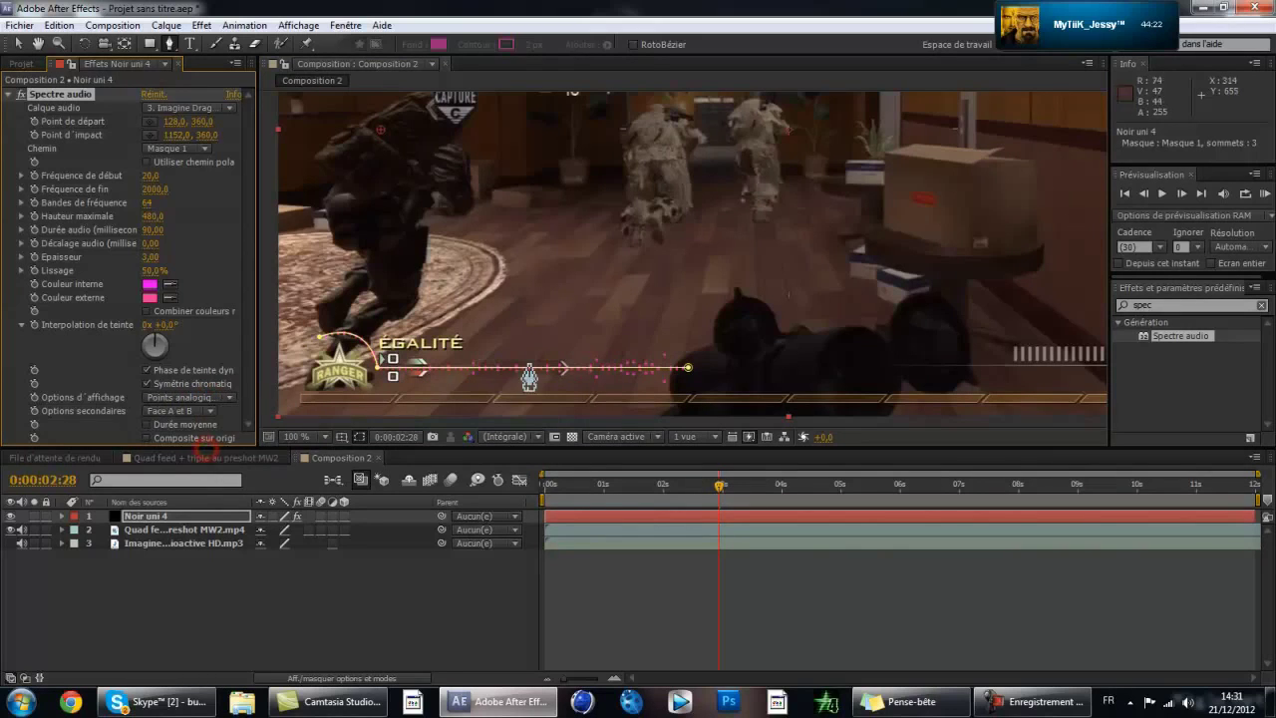
- Try Face A and Face B as the spectrum's secondary options before restoring Face A et B
left_click(194, 407)
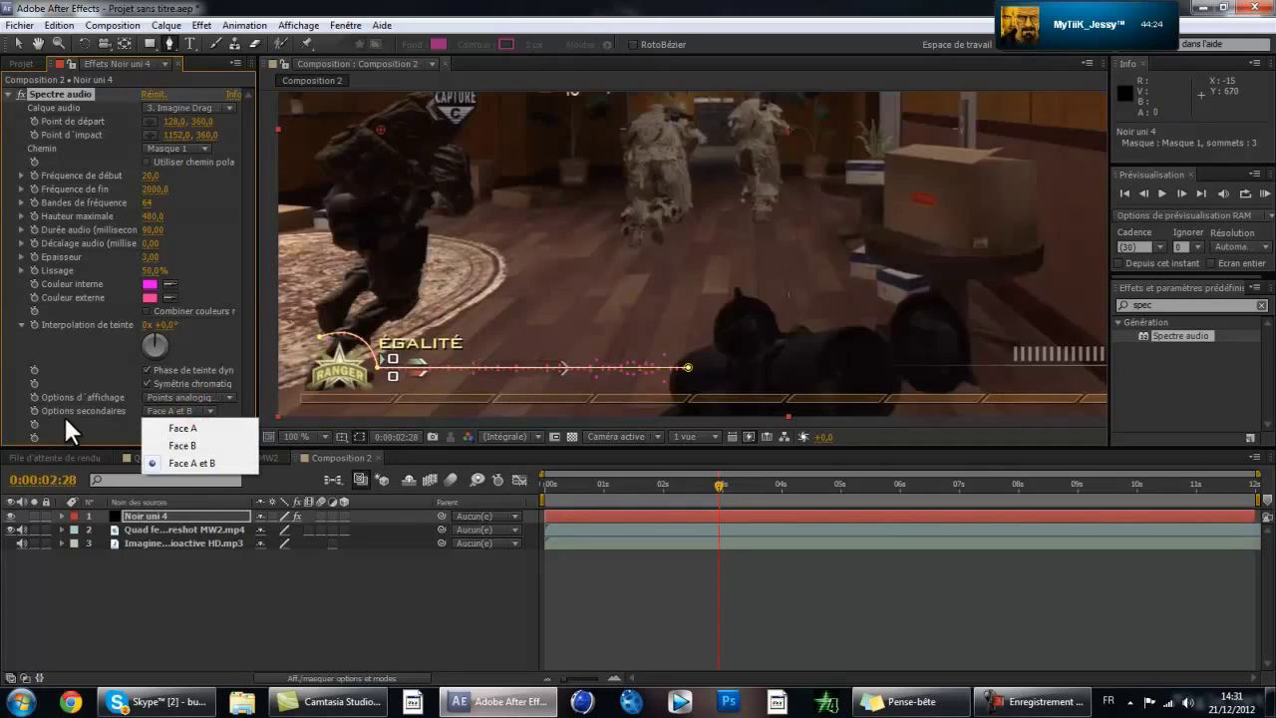
left_click(197, 428)
left_click(207, 411)
left_click(200, 442)
left_click(189, 409)
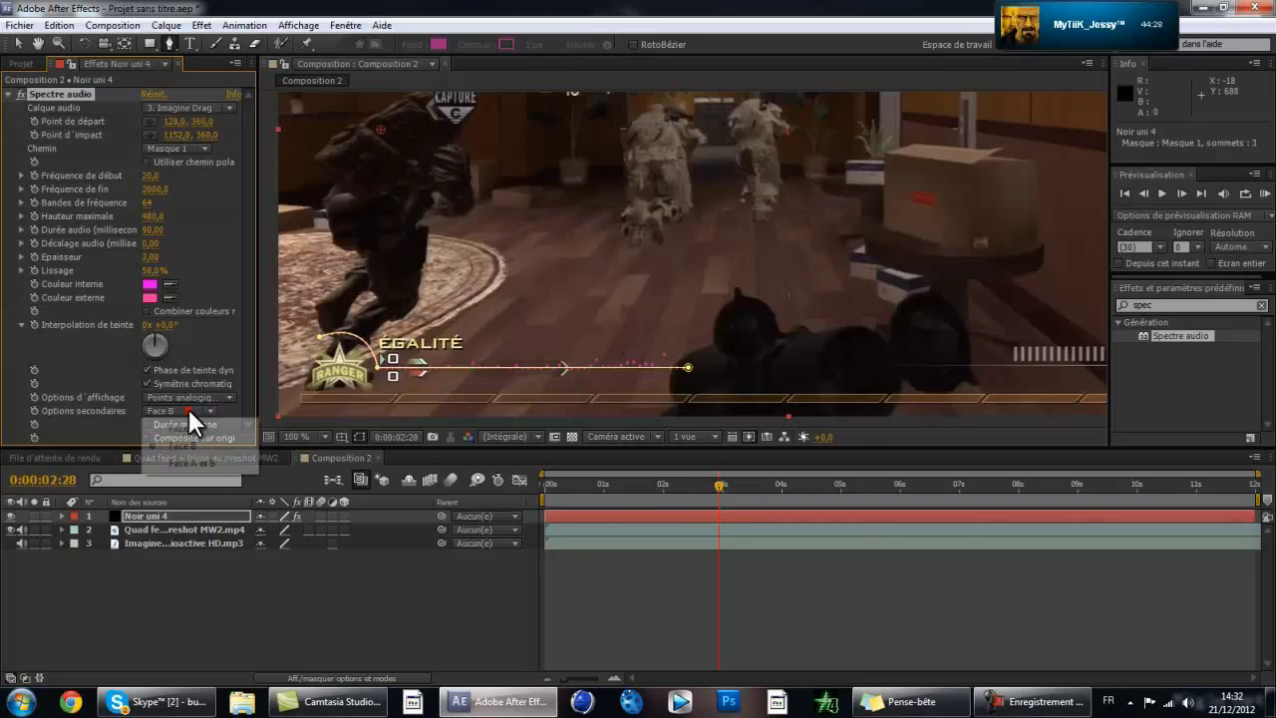
left_click(206, 461)
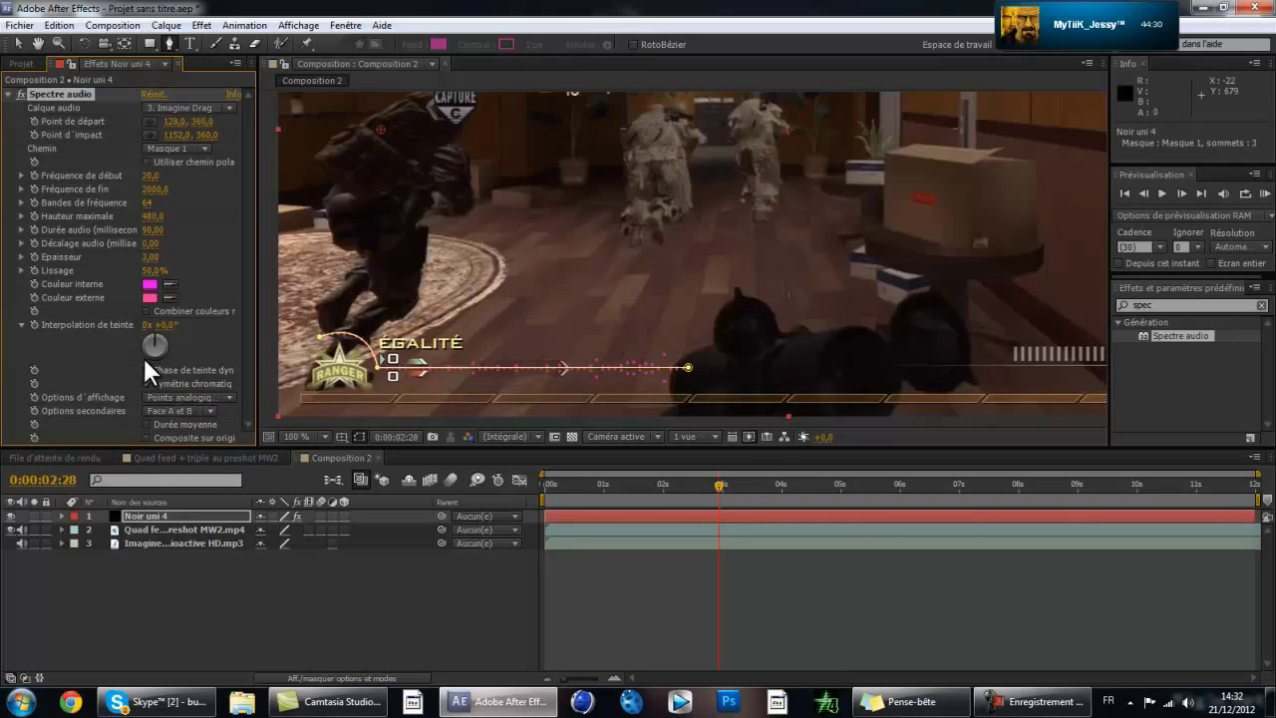
- Recolour the spectrum with a pure red inner colour, a saturated pinkish-red outer colour and a hue interpolation of 91°
left_click(149, 284)
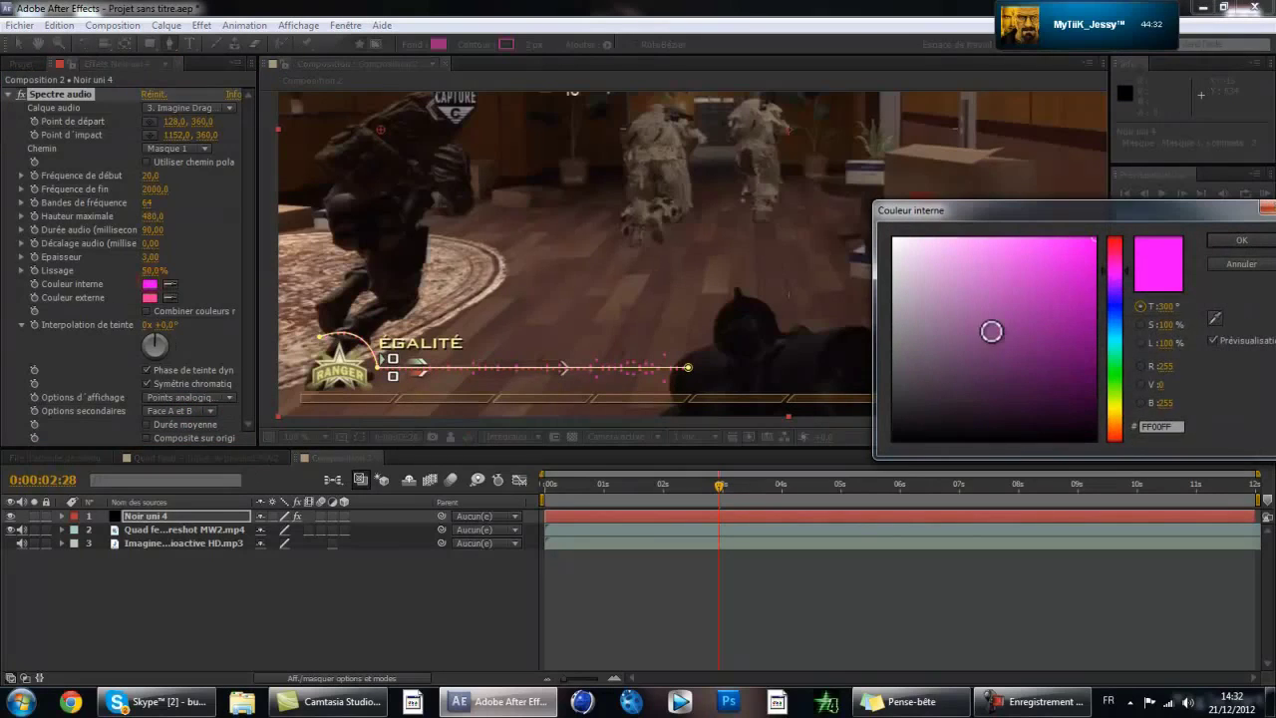
left_click(1113, 239)
left_click(1218, 240)
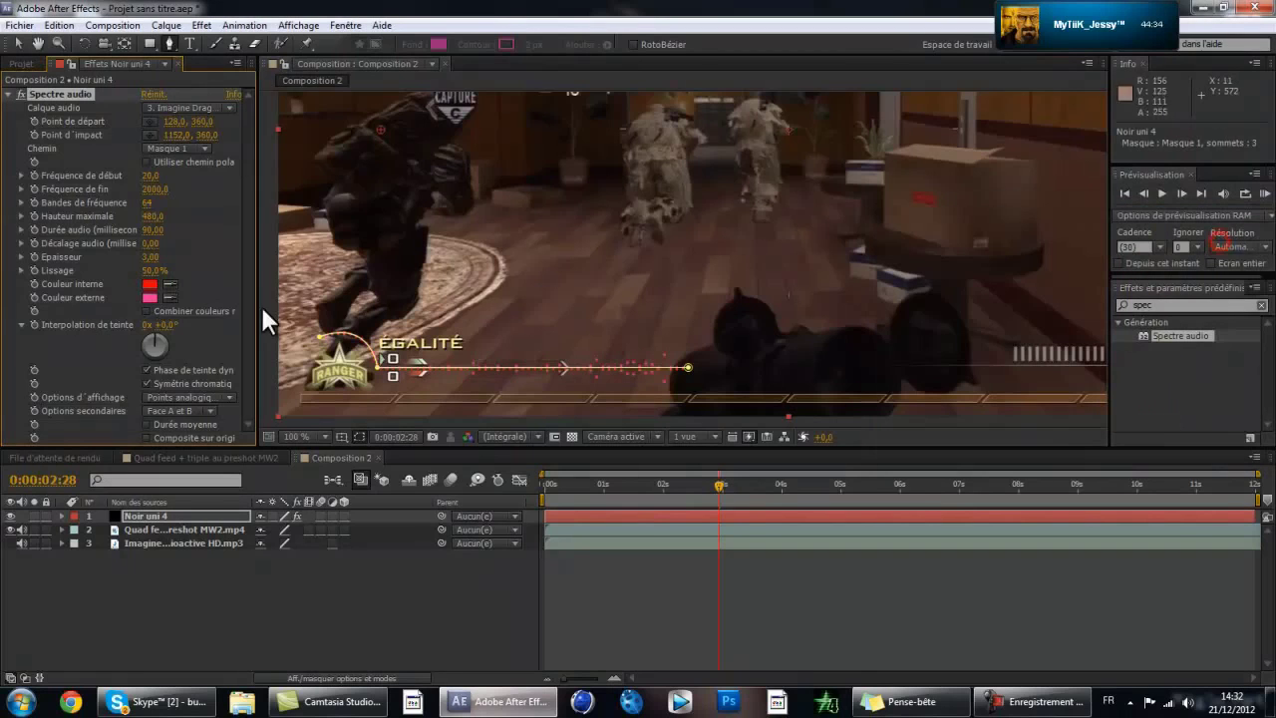
left_click(150, 297)
mouse_move(1053, 270)
left_mouse_down()
mouse_move(1114, 245)
mouse_move(1093, 241)
left_mouse_up()
left_click(1221, 240)
left_click_drag(168, 342, 167, 339)
- Move the playhead to about 0:00:04:17 and duplicate the Noir uni 4 spectrum layer
left_click_drag(717, 486, 816, 480)
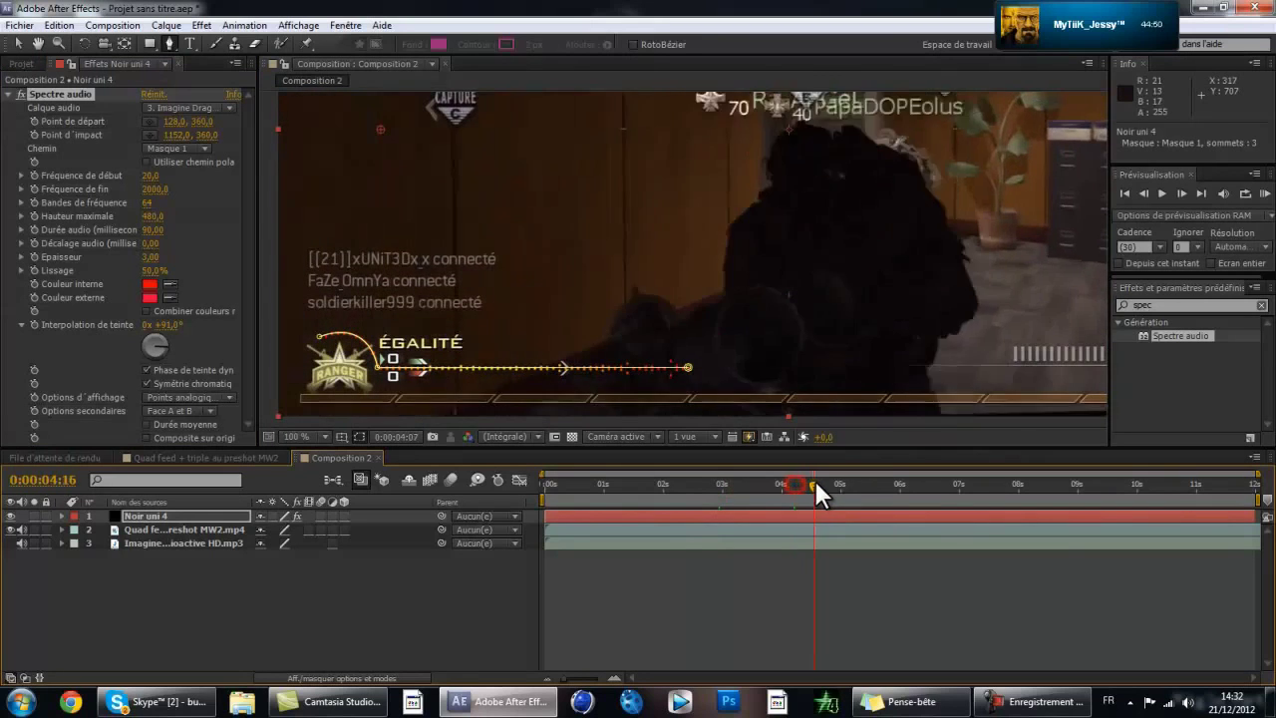
scroll(772, 285, "down", 1)
left_click_drag(772, 285, 597, 325)
key("period")
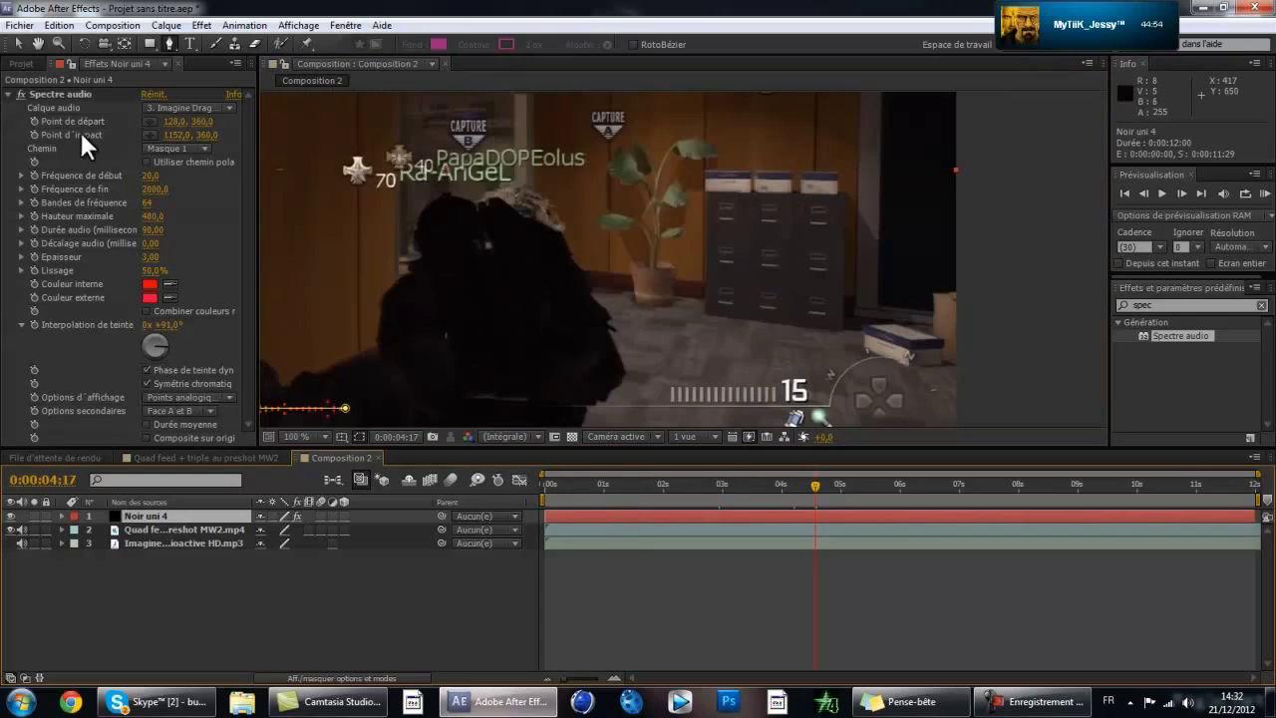
key("ctrl+d")
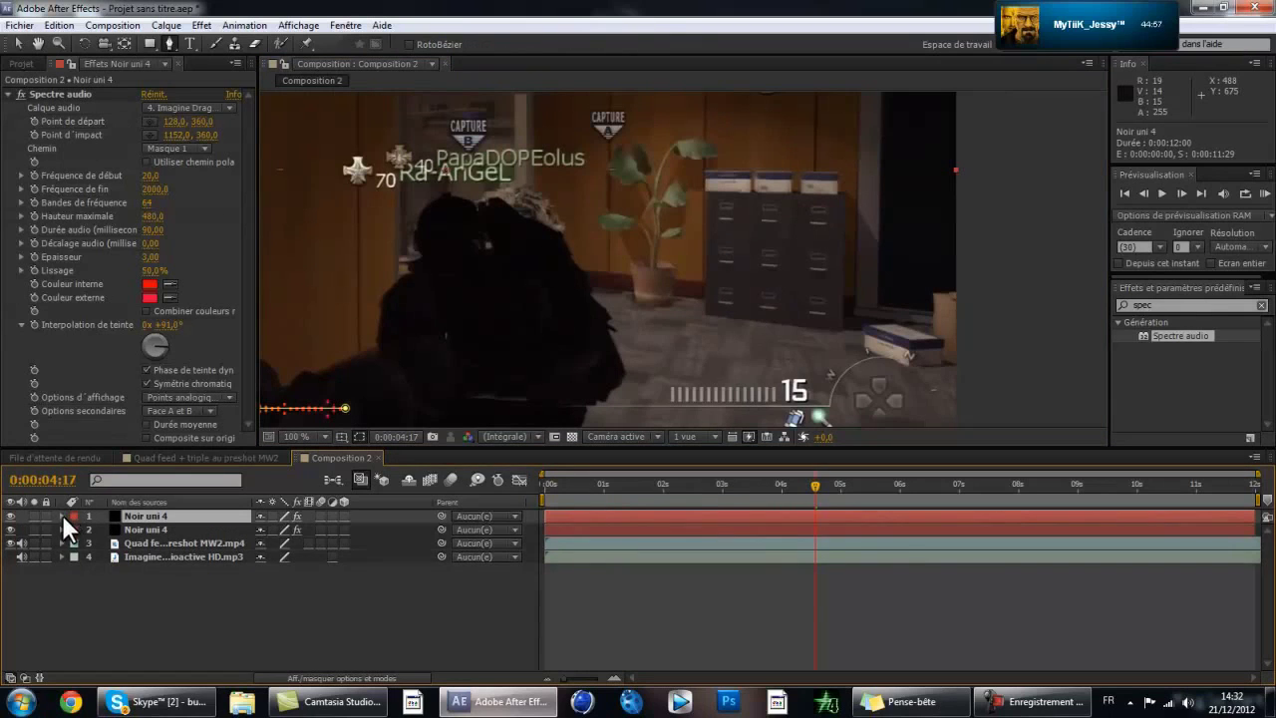
- Delete the copied mask from the duplicated Noir uni 4 layer
left_click(61, 515)
left_click(75, 529)
left_click(96, 529)
key("Delete")
- With the Pen tool, draw a three-point open mask on the duplicate along the HUD ammo line, curving over the directional-pad emblem
scroll(569, 342, "up", 4)
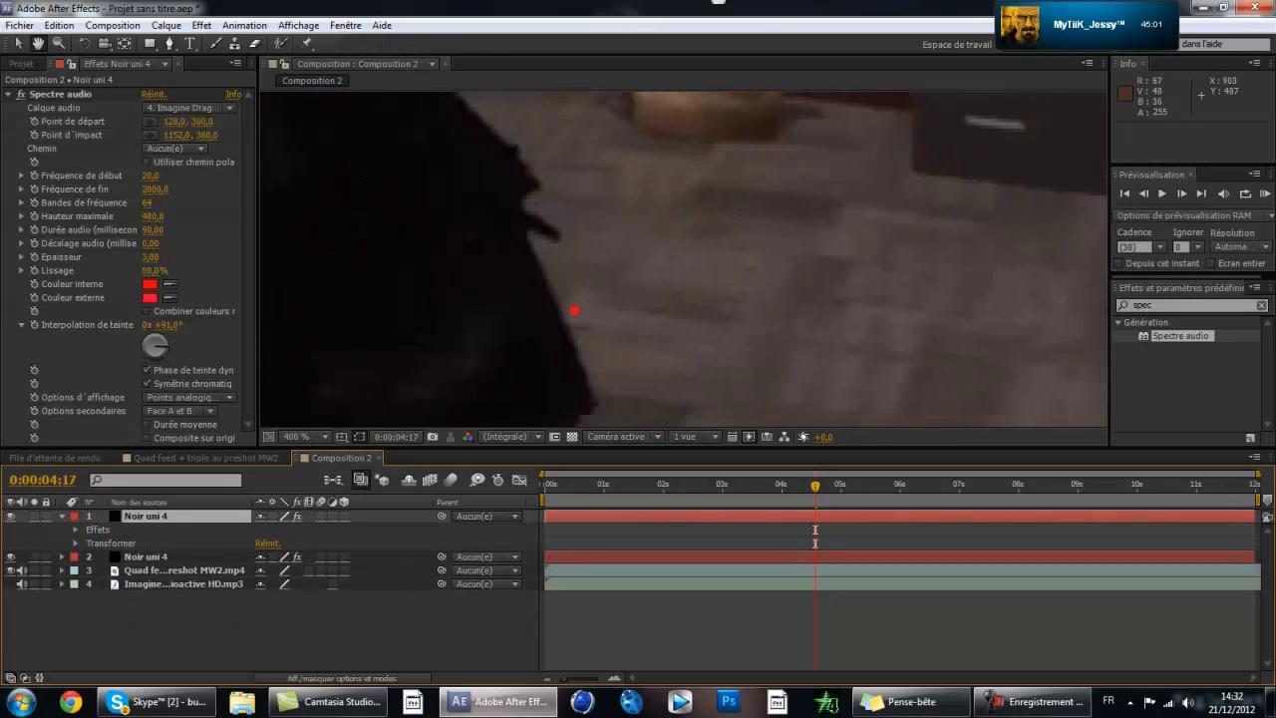
scroll(574, 310, "down", 2)
key("g")
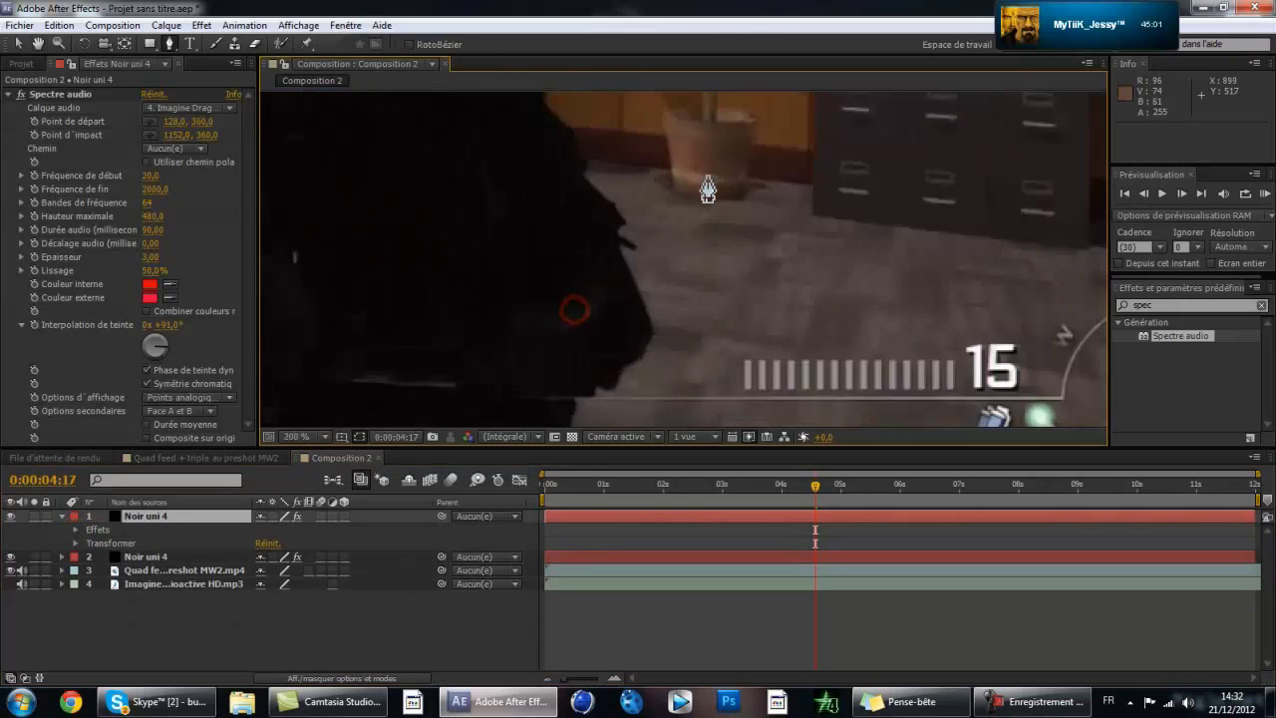
left_click(451, 399)
left_click(1060, 400)
left_click_drag(1041, 345, 597, 294)
left_click_drag(757, 261, 889, 289)
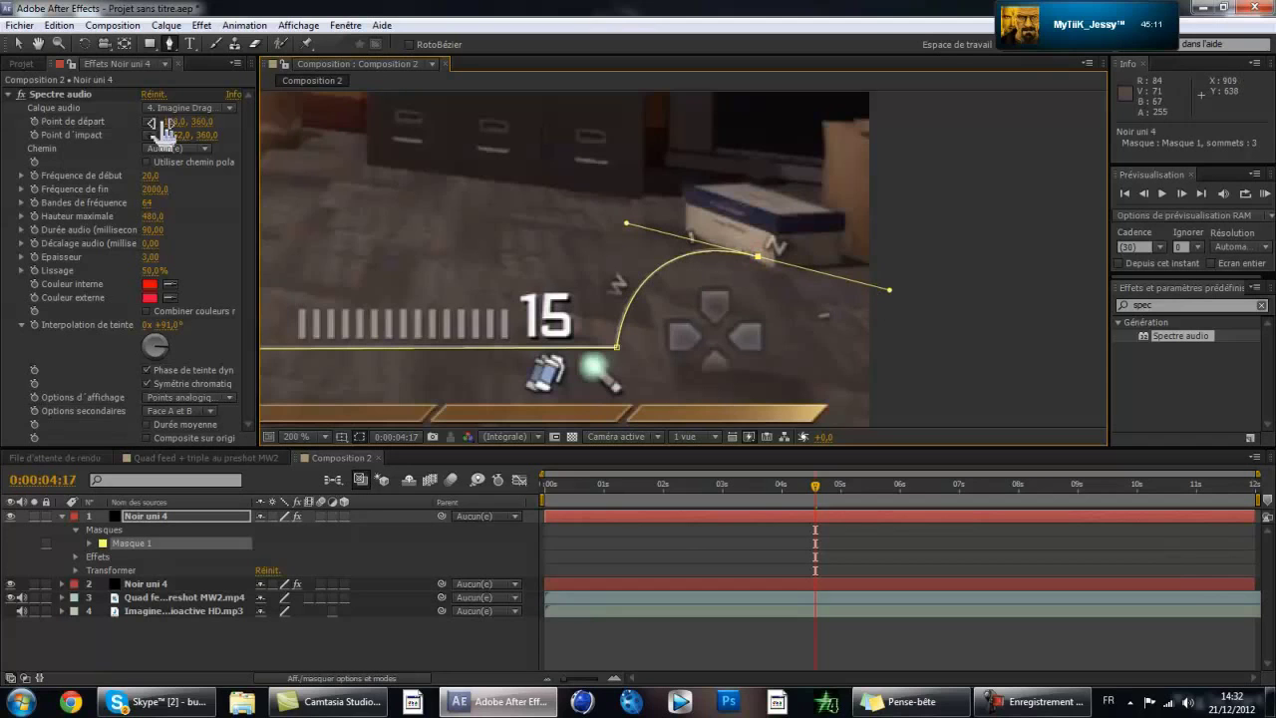
- Set the duplicated layer's Spectre audio path (Chemin) to Masque 1
left_click(179, 148)
left_click(216, 189)
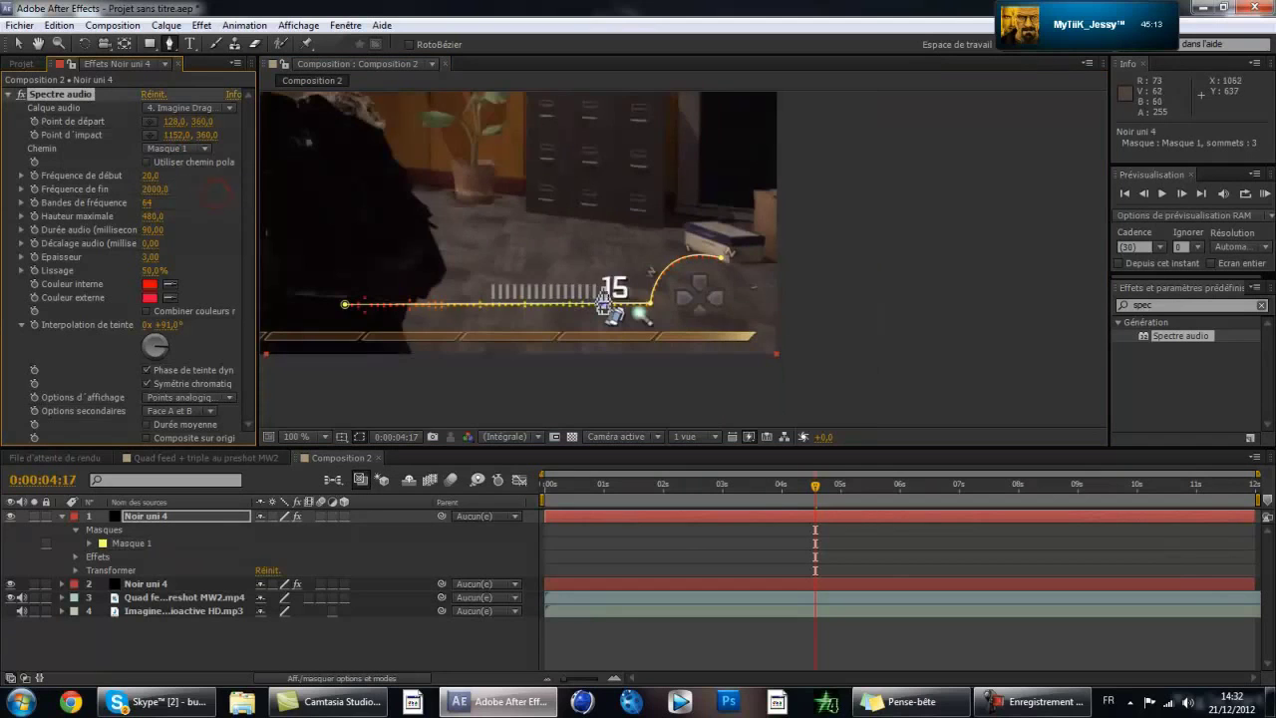
left_click_drag(402, 250, 845, 276)
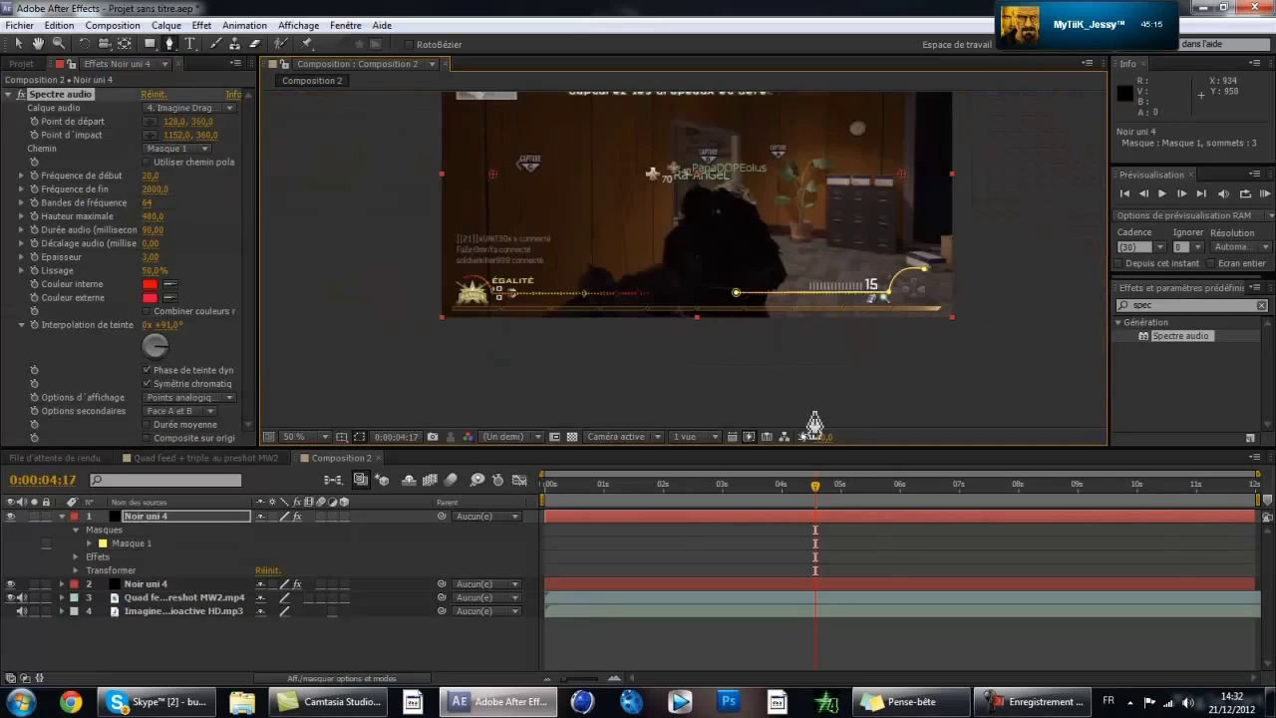
- Move the playhead to 0:00:04:22 and draw a four-point open mask with straight segments around the doorway on the top solid
key("space")
left_click(308, 429)
left_click(359, 144)
mouse_move(833, 484)
left_mouse_down()
mouse_move(786, 485)
mouse_move(880, 481)
mouse_move(704, 482)
mouse_move(824, 484)
left_mouse_up()
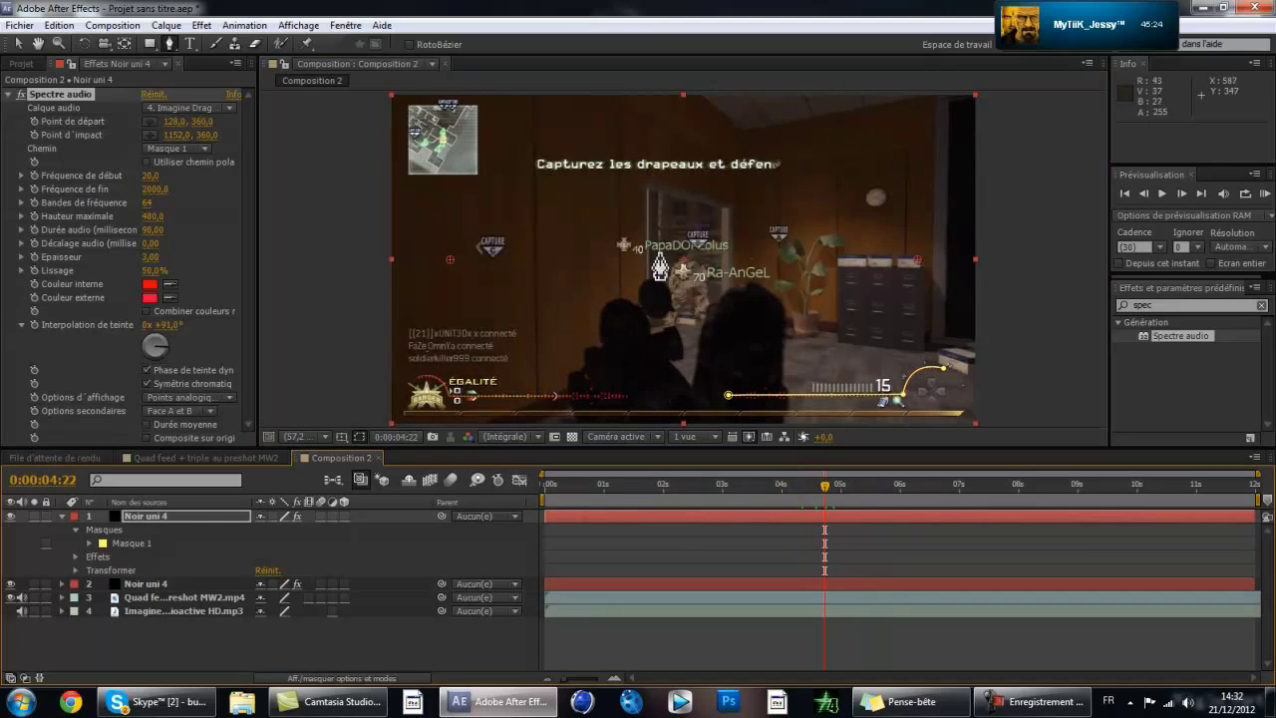
left_click(648, 240)
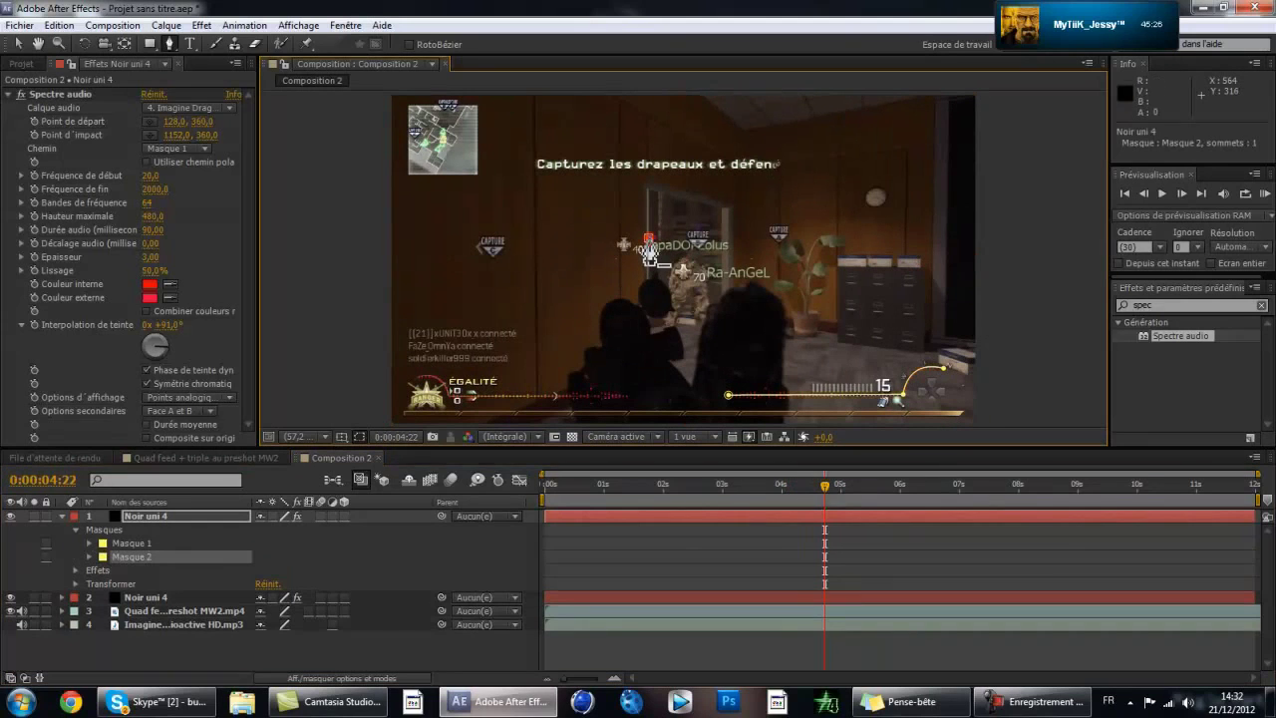
left_click(646, 186)
left_click(728, 208)
- Set the top layer's spectrum path (Chemin) to Masque 2 and its secondary options to Face B
left_click(176, 148)
left_click(186, 208)
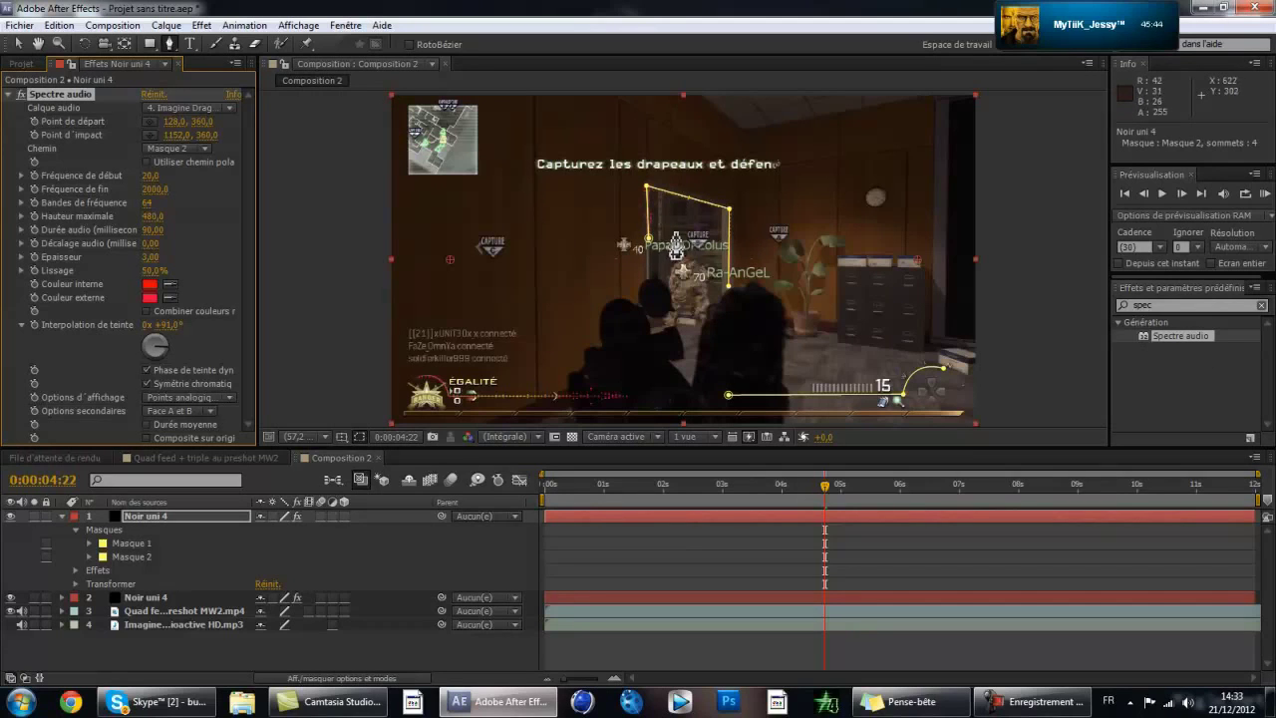
left_click(188, 411)
left_click(195, 431)
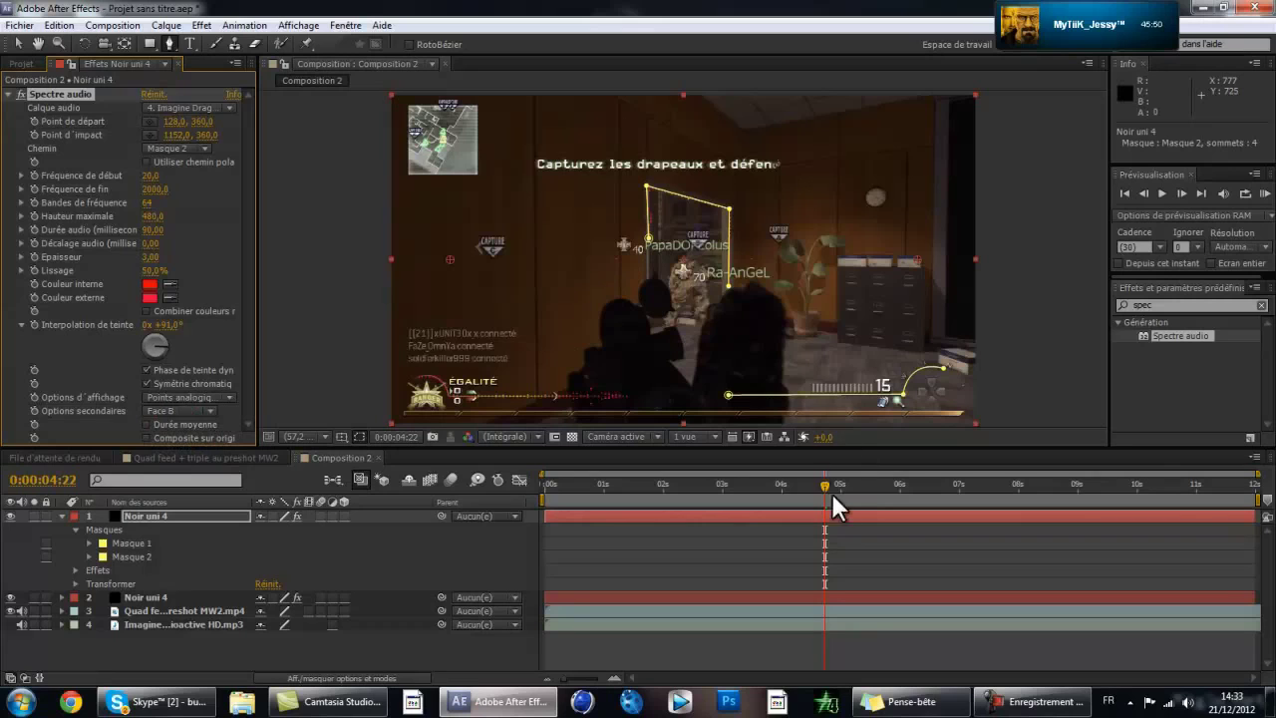
left_click(61, 516)
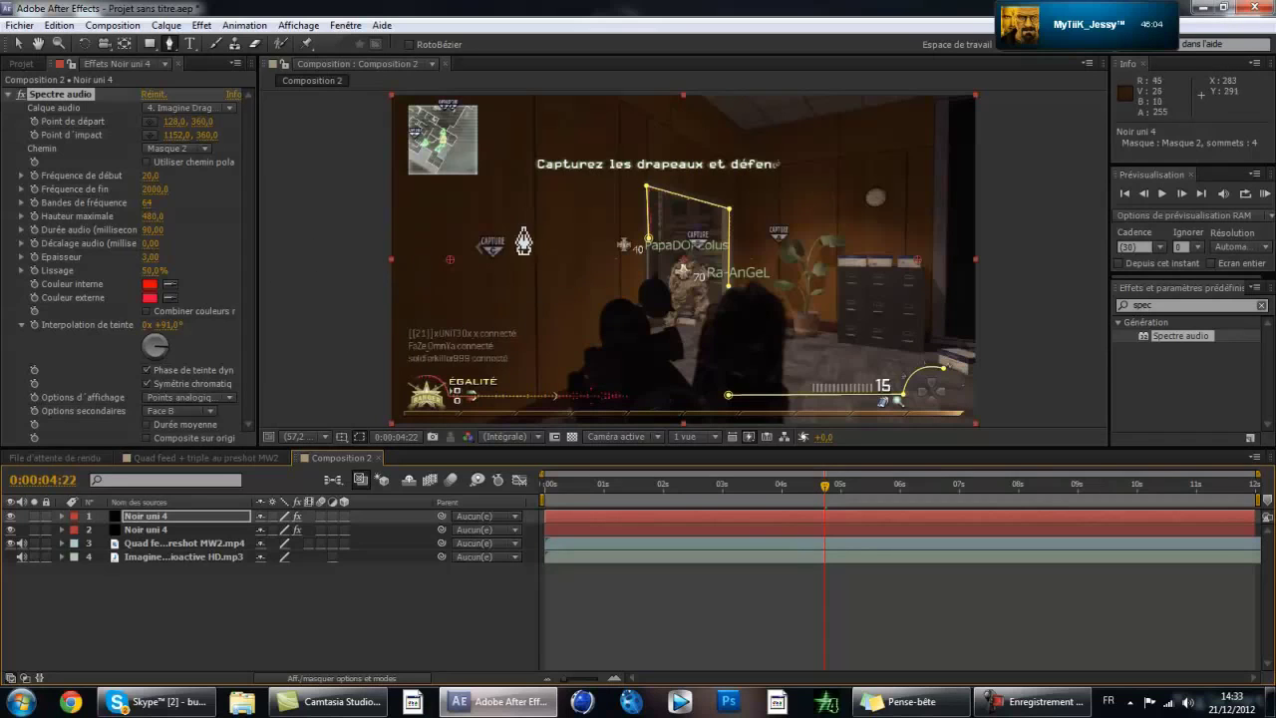
left_click(175, 519)
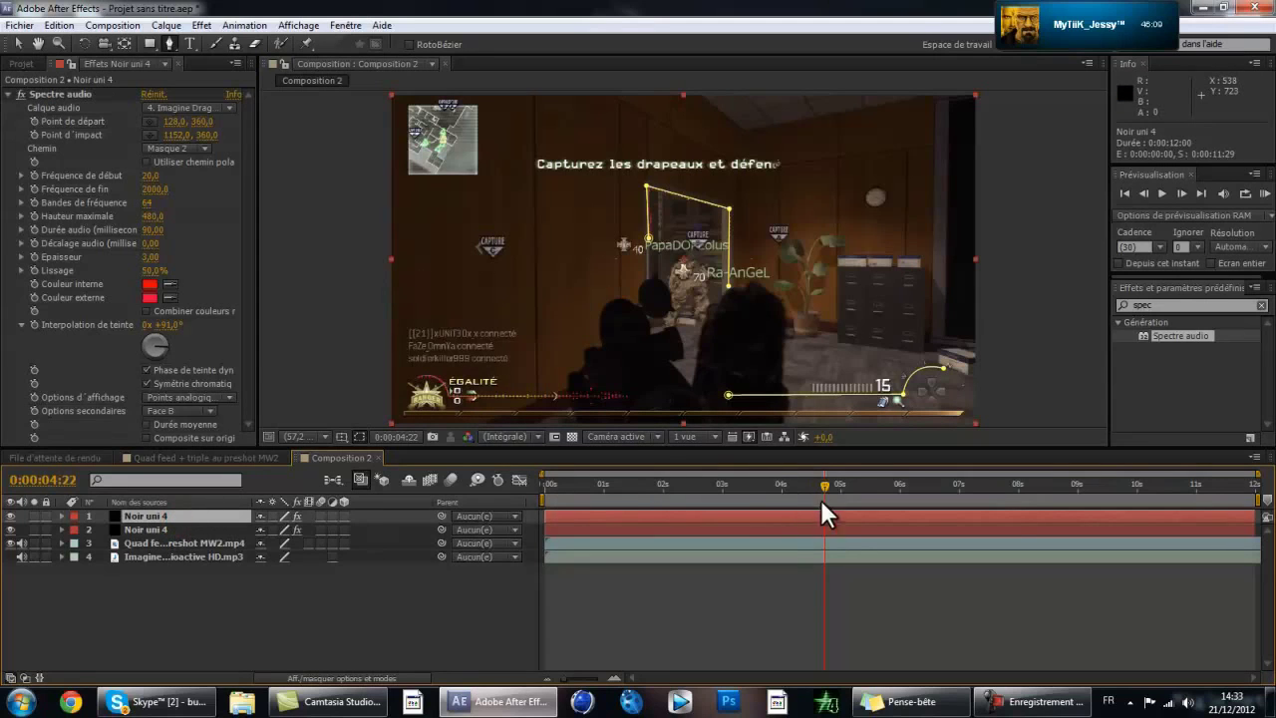